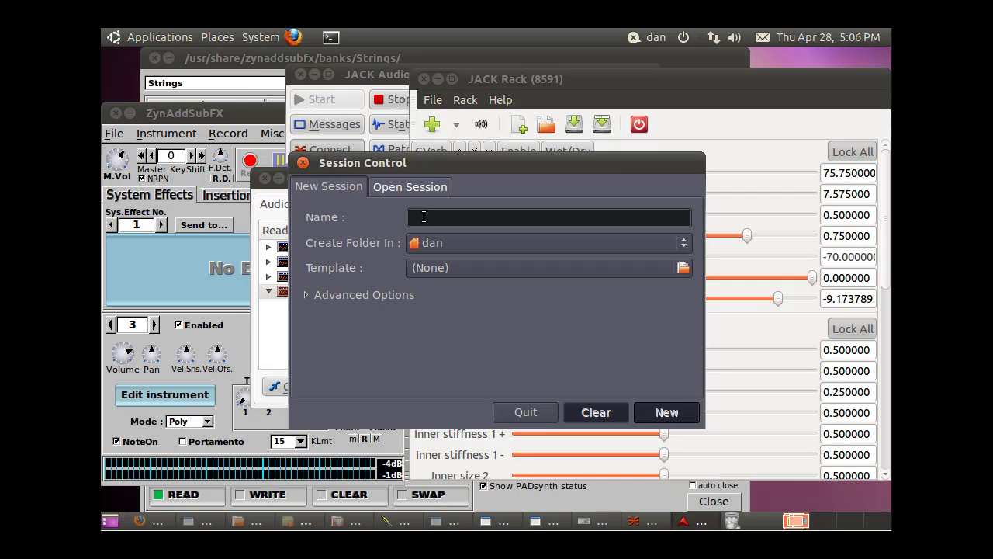
- Create a new Ardour session named BachTest2, replacing the trial name 'test'
text(test)
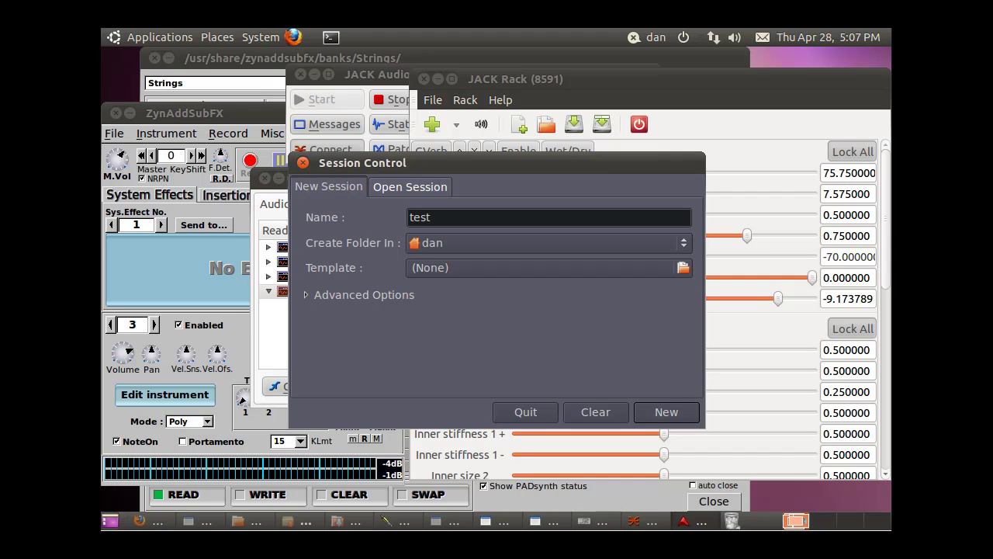
key(BackSpace)
key(BackSpace)
key(BackSpace)
key(BackSpace)
text(BachTest2)
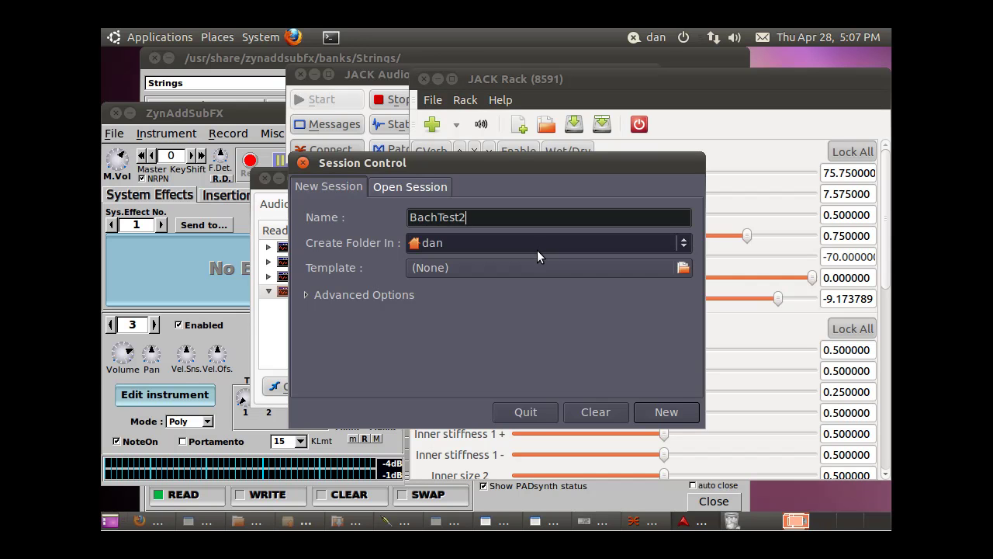
click(686, 413)
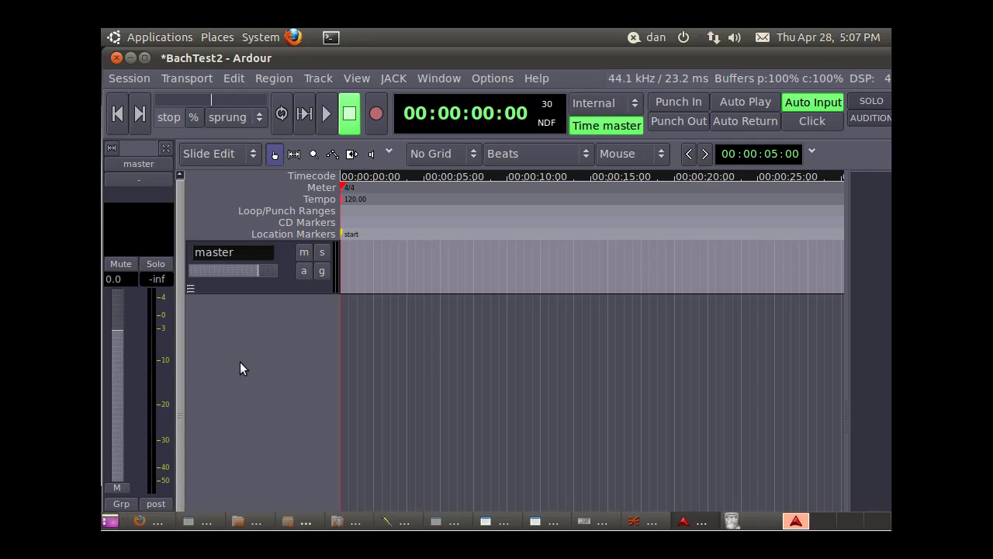
- Add one audio track with a Stereo channel configuration
double_click(238, 341)
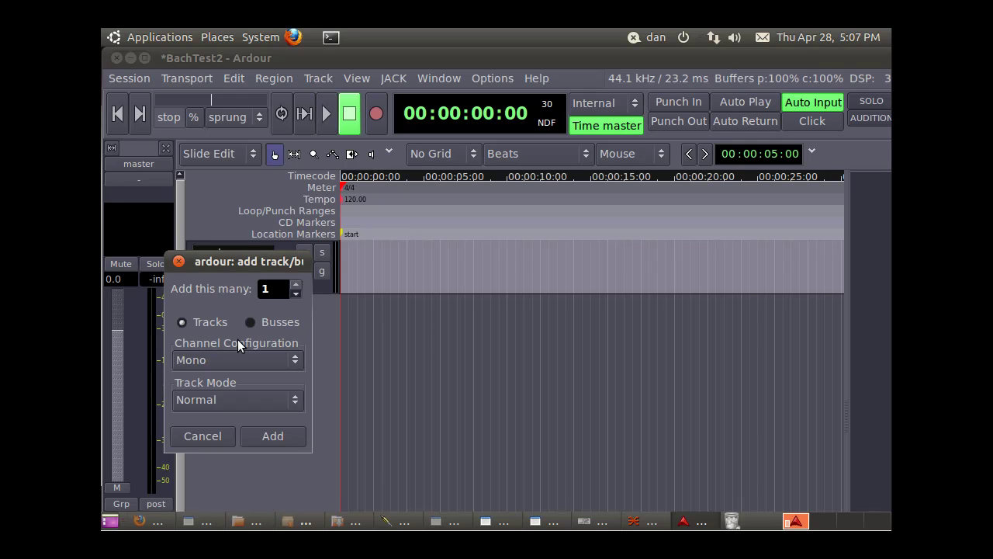
click(225, 358)
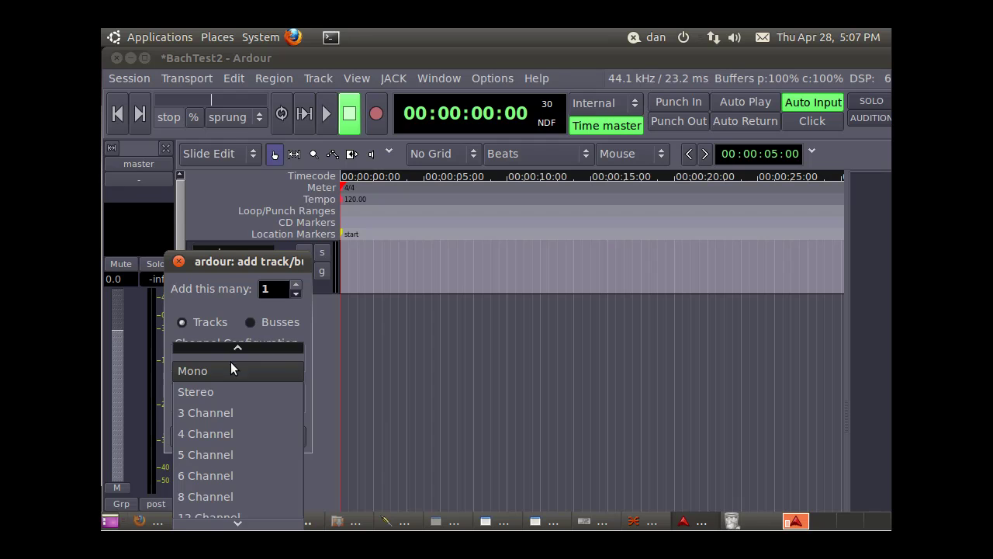
click(222, 391)
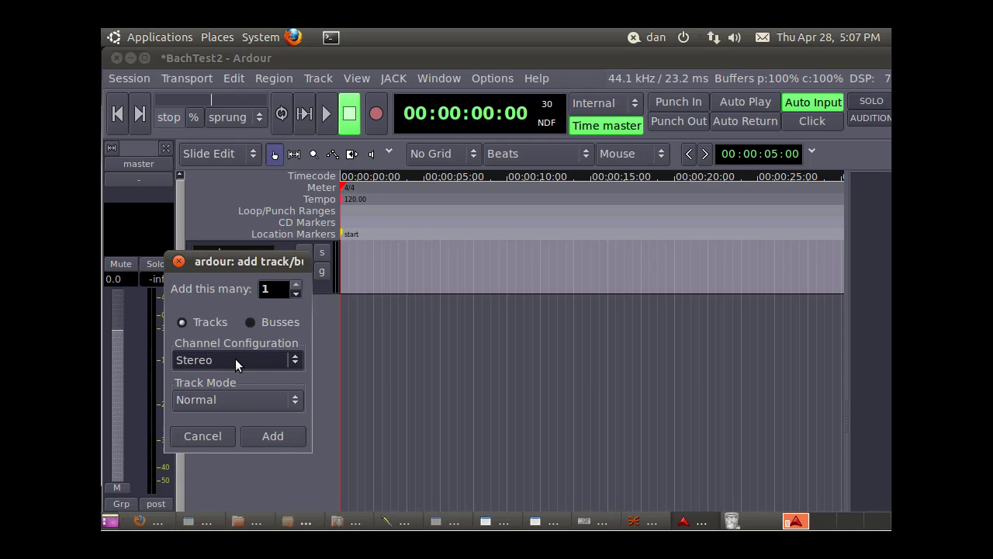
click(271, 437)
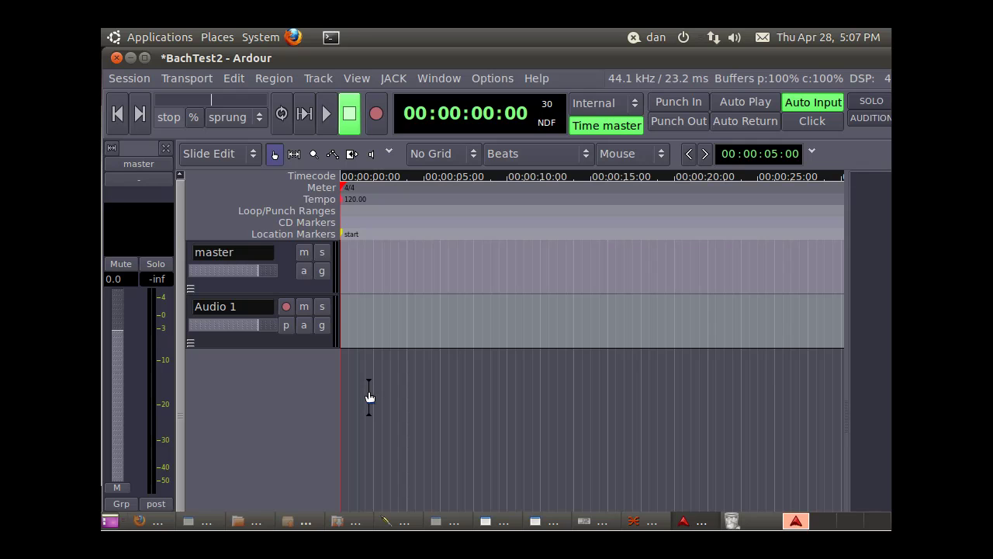
- Select the new Audio 1 track
click(295, 342)
click(395, 319)
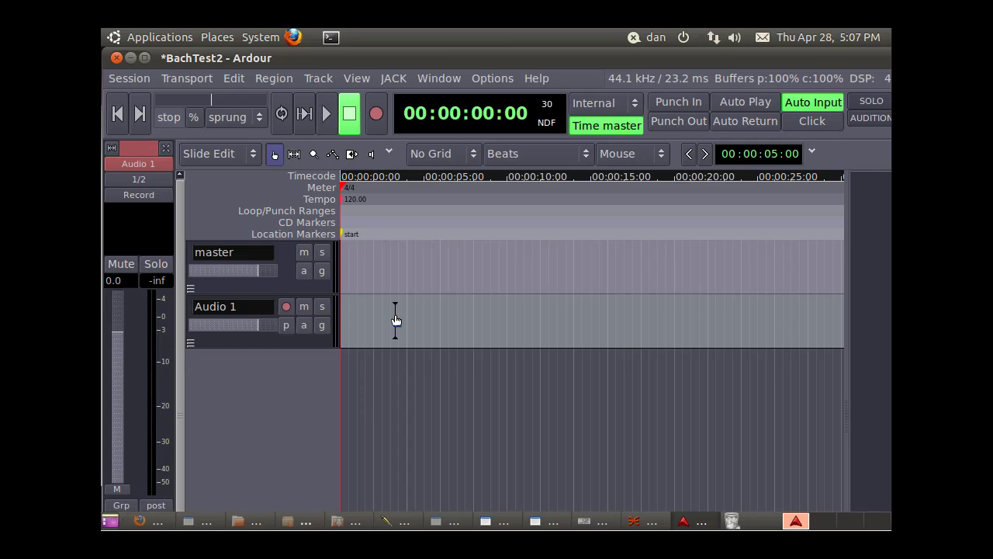
click(270, 341)
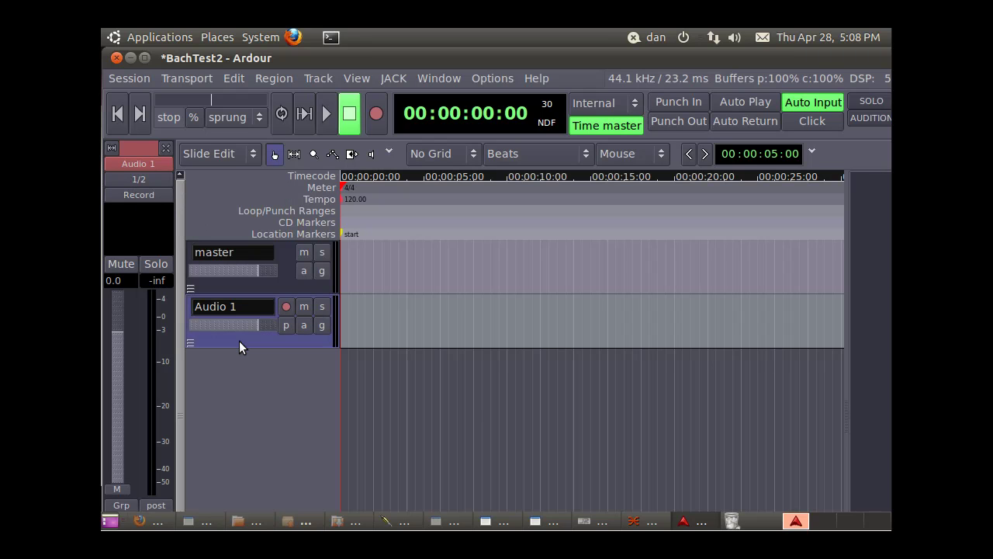
- Disconnect system:capture_1 and capture_2 from Audio 1's inputs in the input editor
click(143, 177)
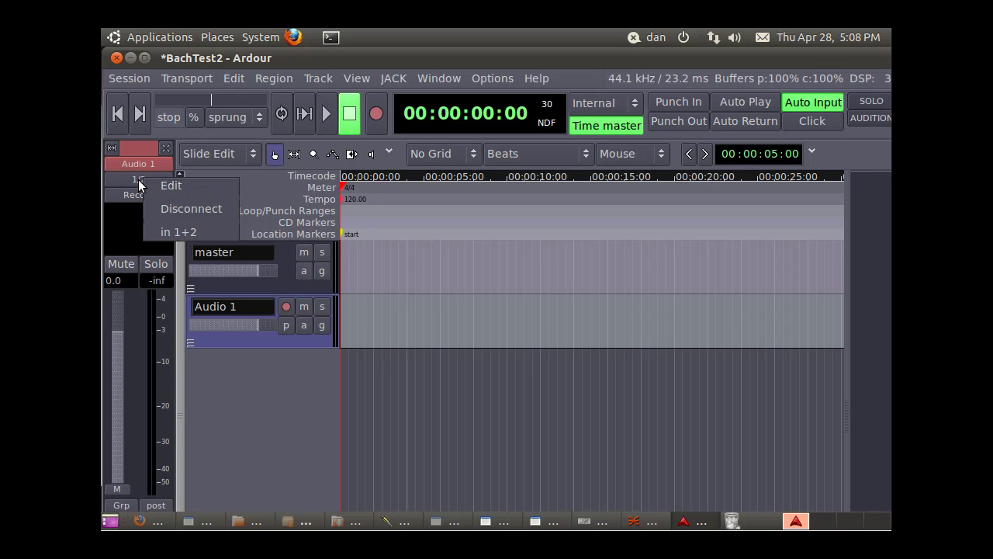
click(171, 189)
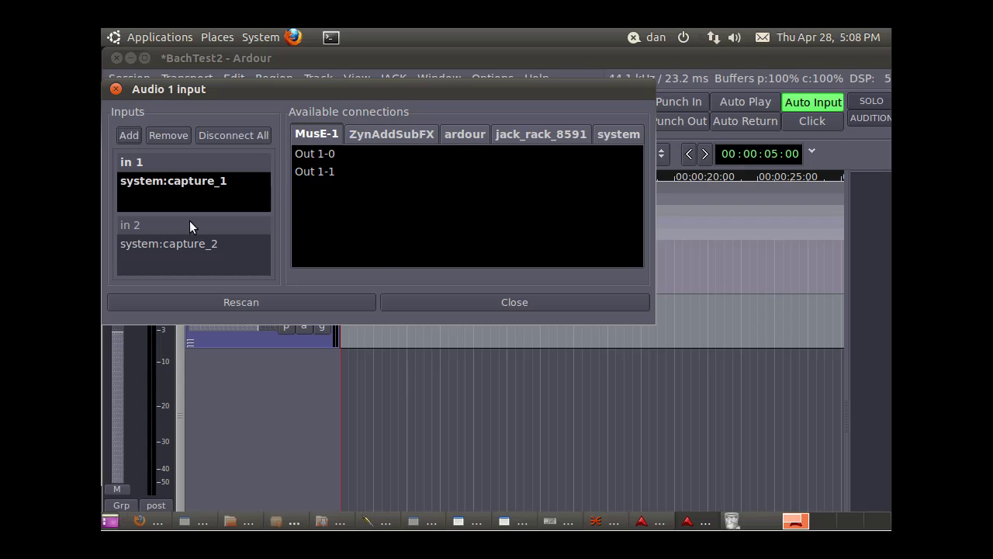
click(194, 184)
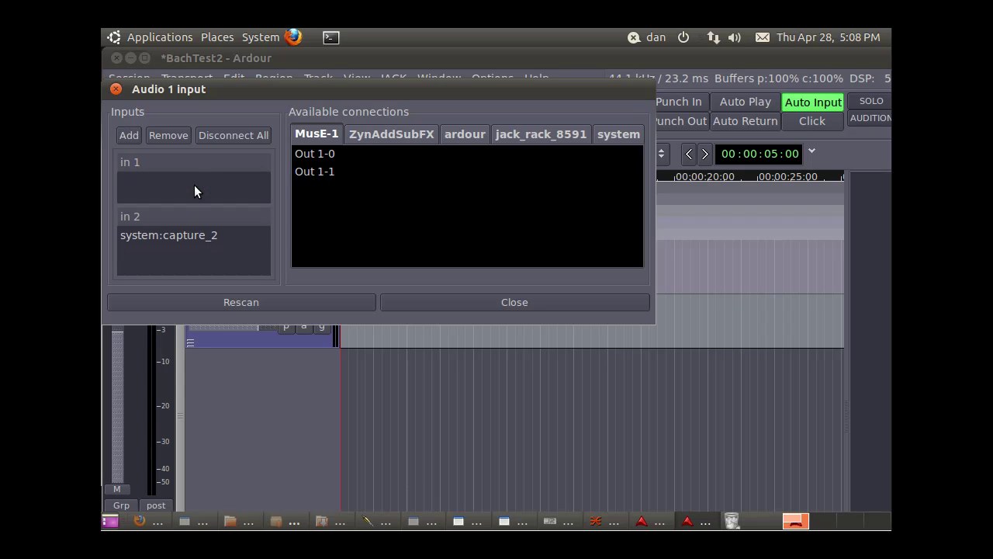
click(193, 235)
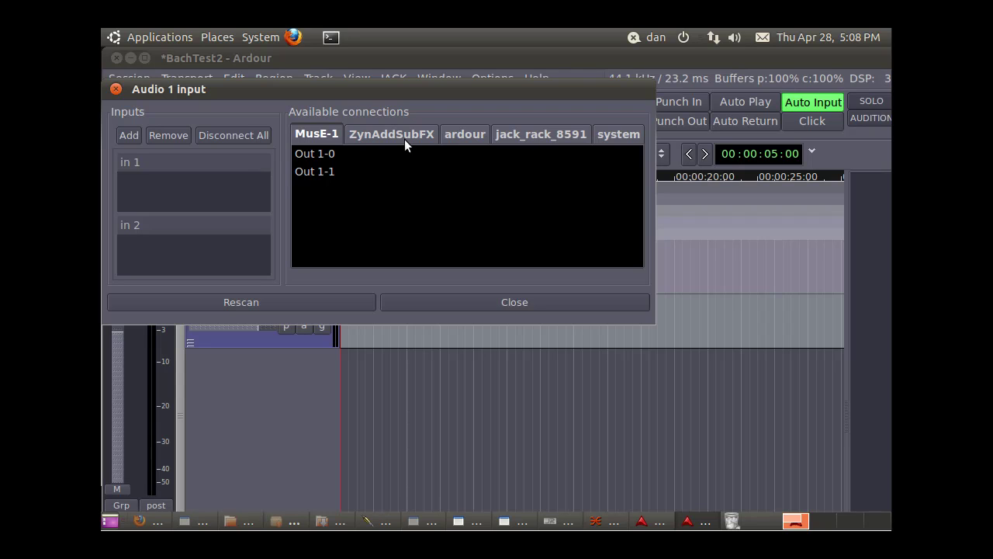
- Connect jack_rack_8591 out_1 and out_2 to Audio 1's inputs 1 and 2
click(521, 134)
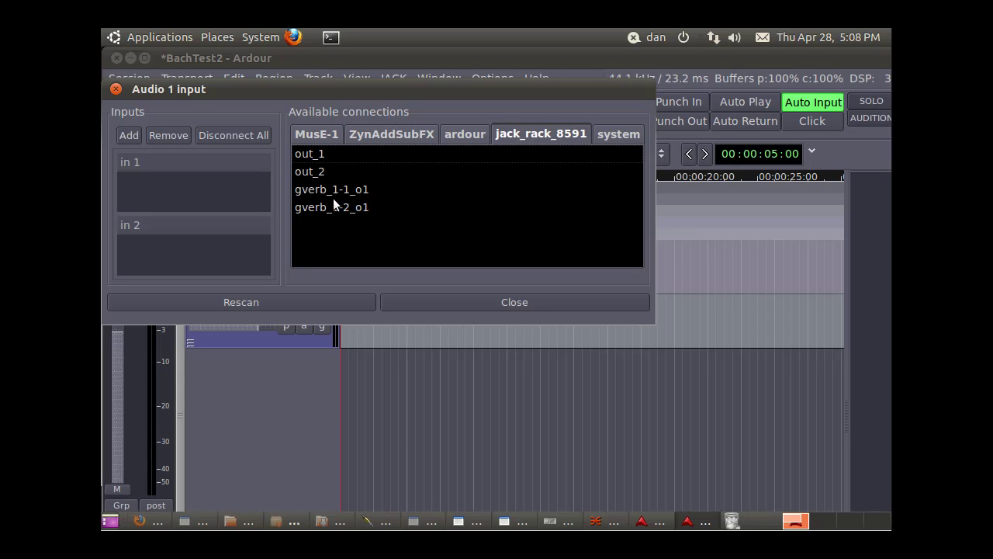
click(307, 159)
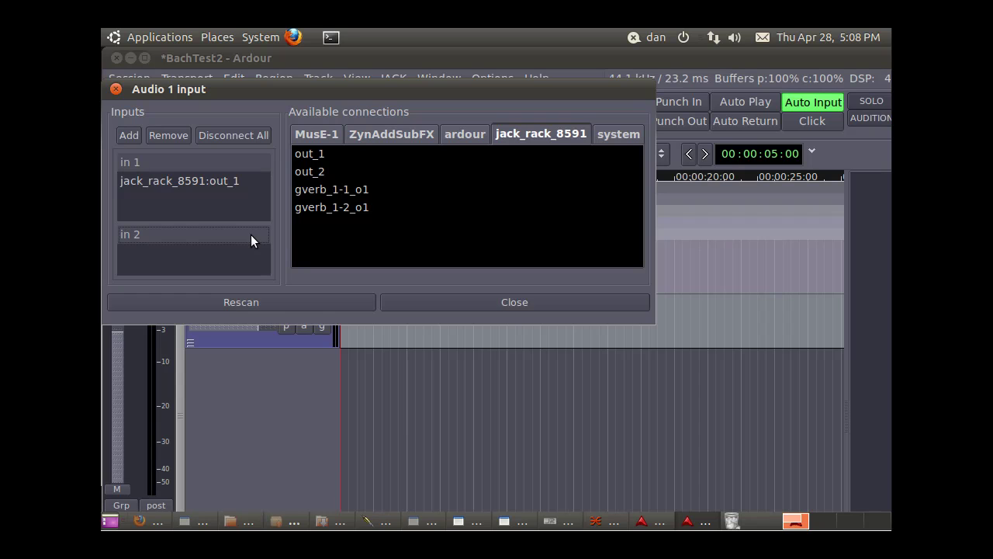
click(314, 174)
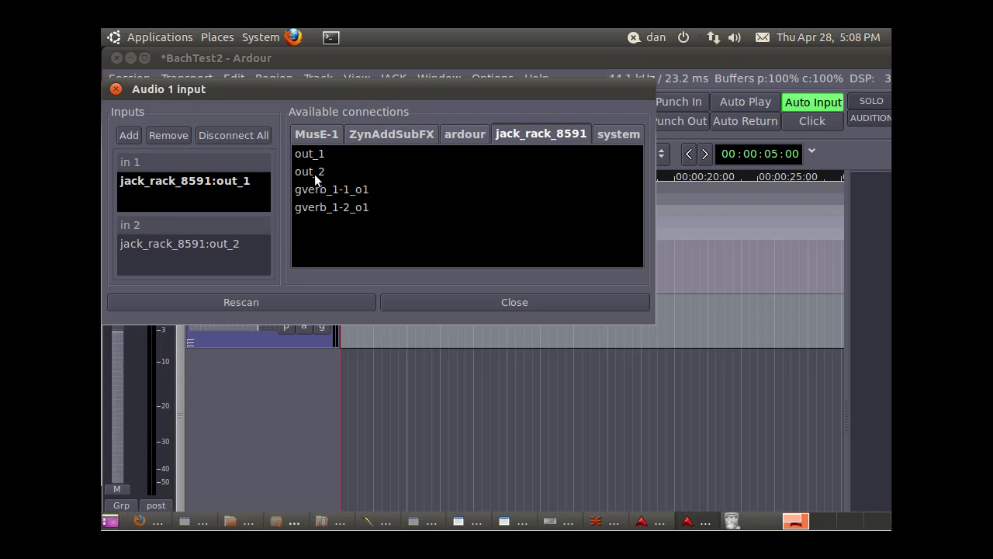
click(487, 301)
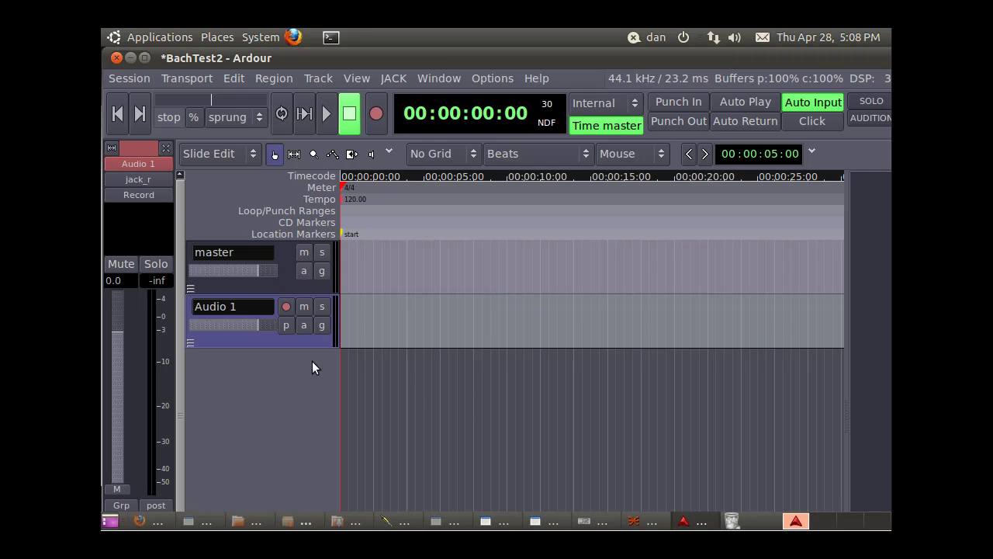
- Record-arm Audio 1, set the sync source to JACK, and start playback
click(287, 307)
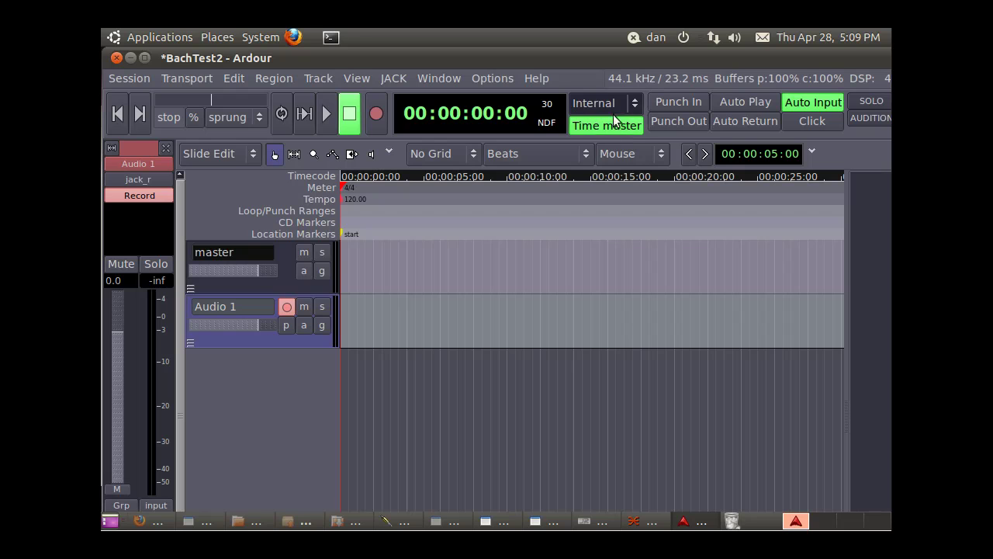
click(633, 102)
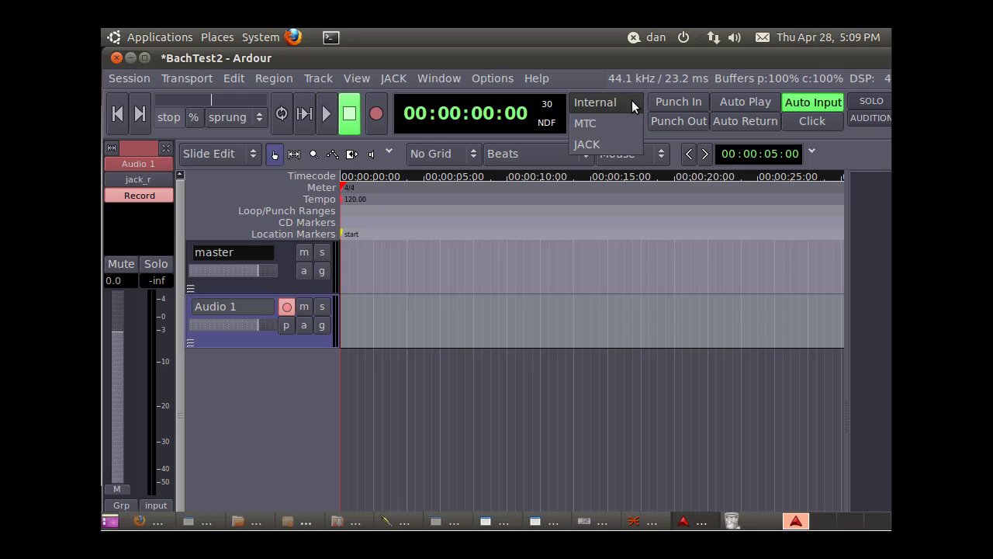
click(604, 146)
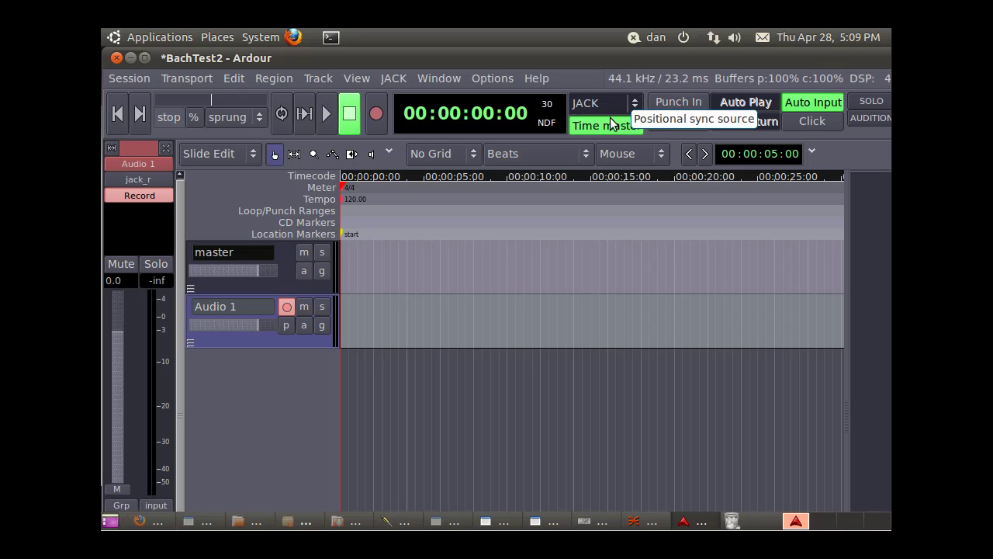
click(327, 114)
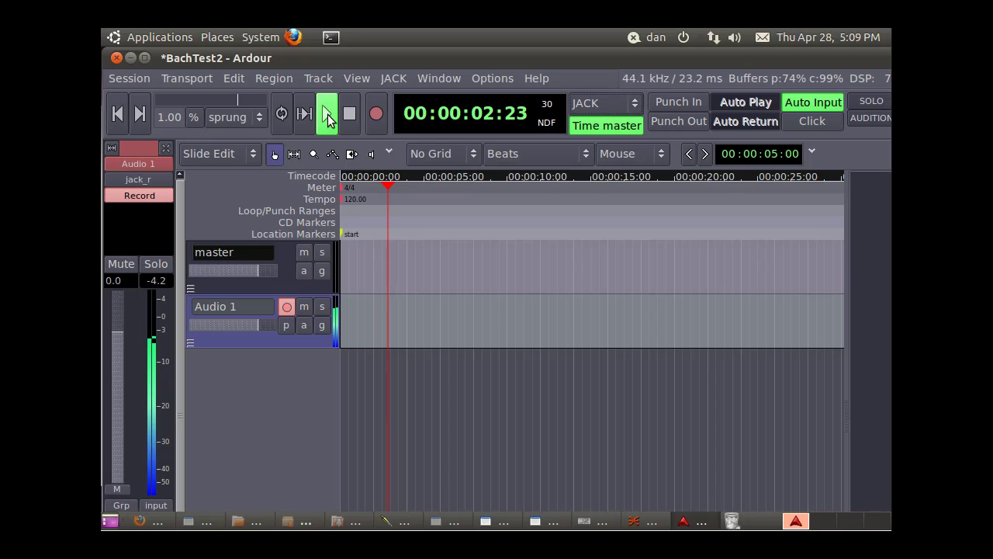
- Stop the transport at 00:00:03:27 and deselect Audio 1
click(349, 114)
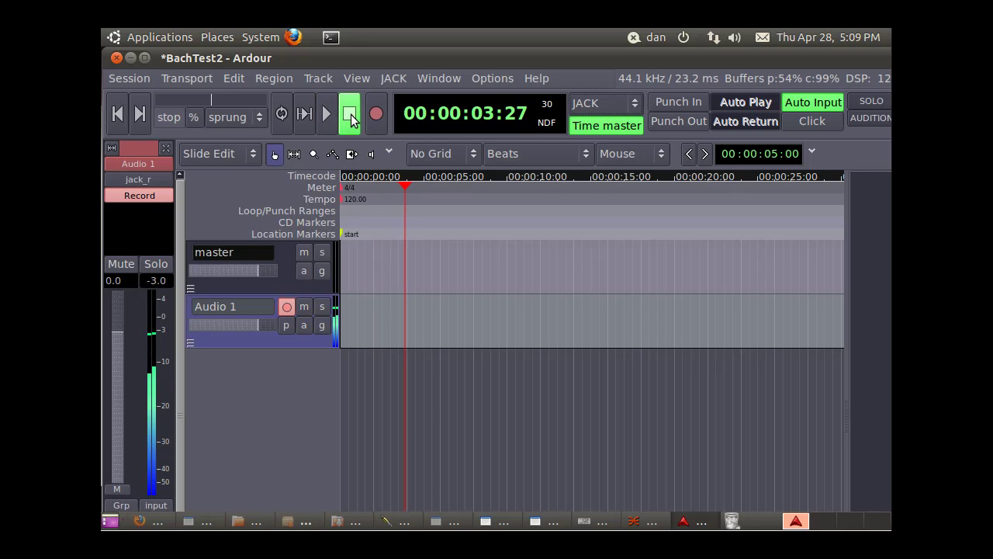
click(235, 346)
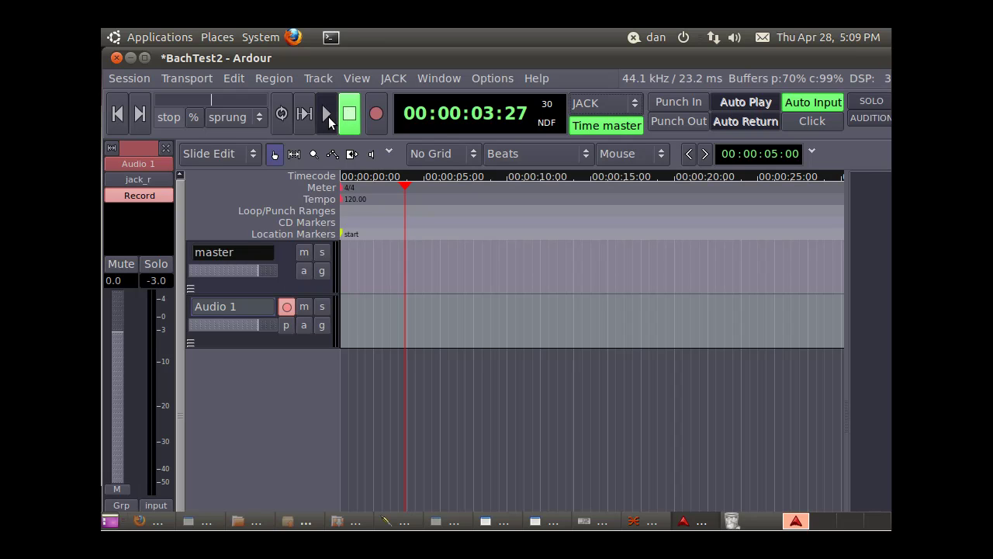
click(376, 115)
- Rewind MusE's song position to bar 1, then return to Ardour
click(456, 523)
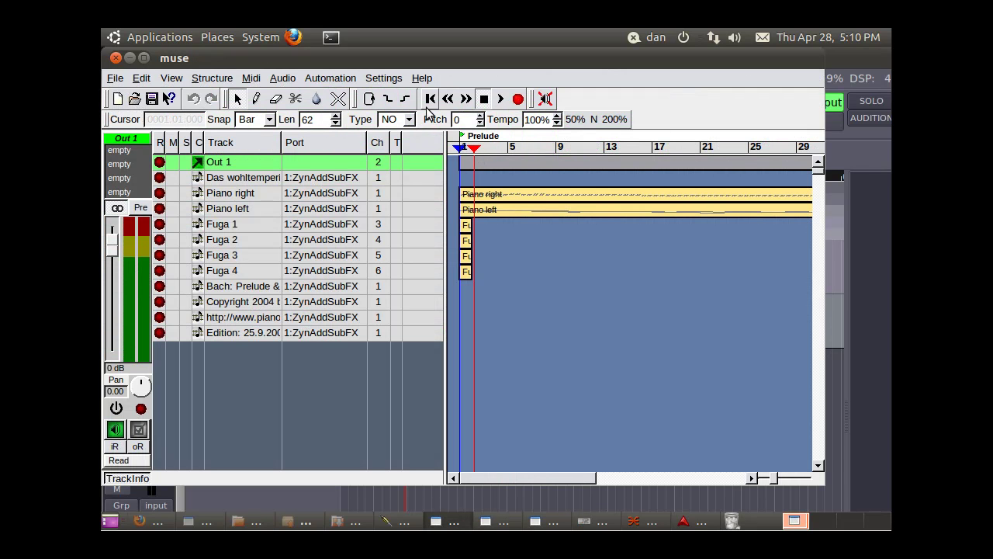
click(466, 147)
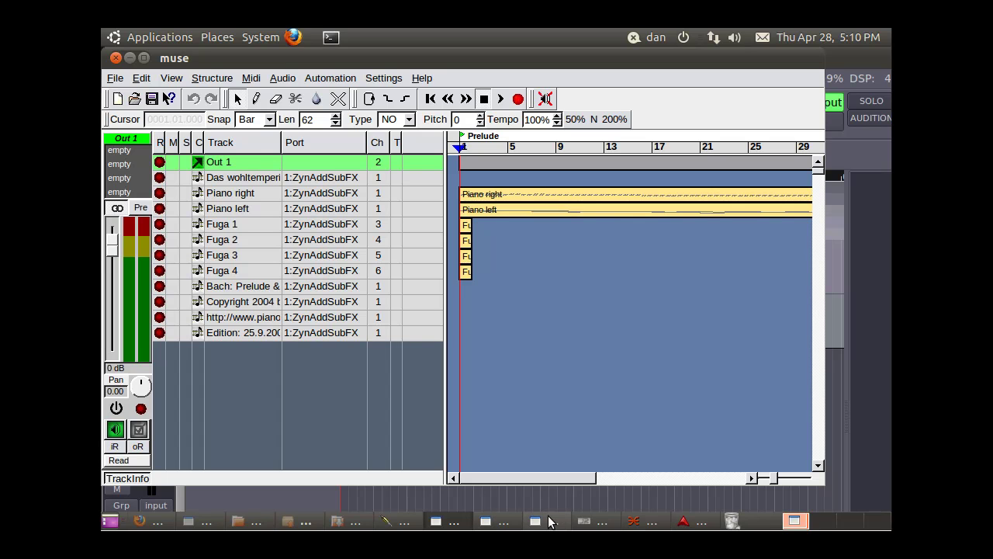
click(684, 524)
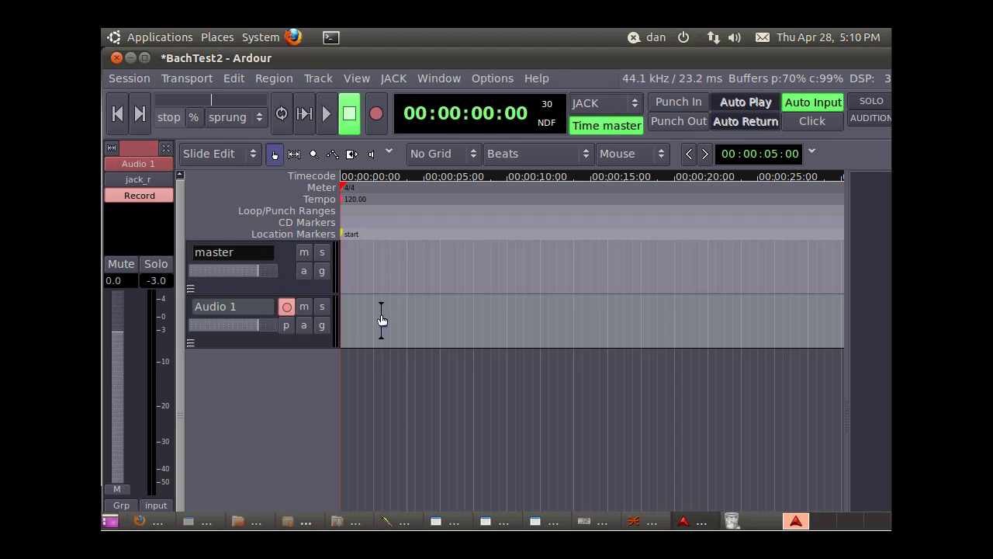
- Arm the session's record button and roll to record onto Audio 1
click(375, 115)
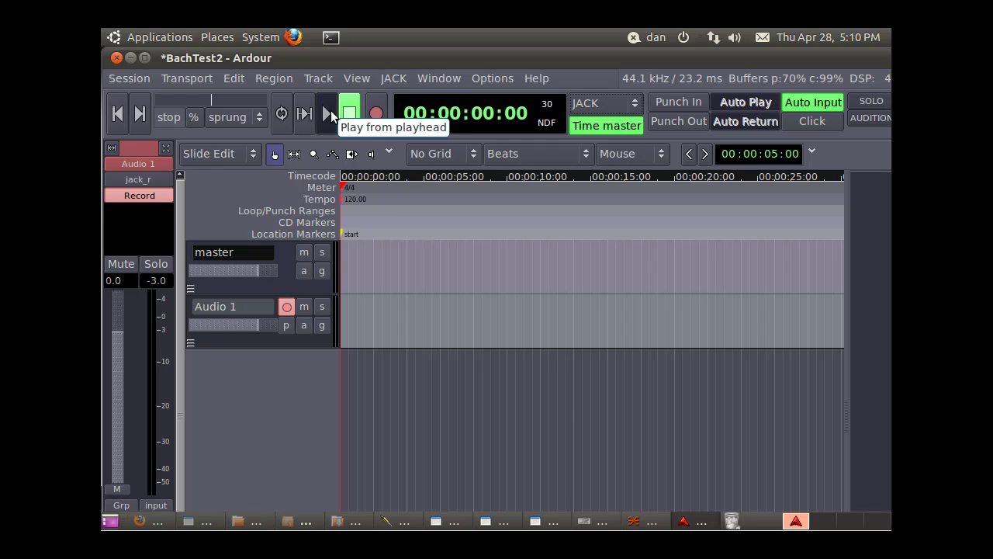
click(330, 115)
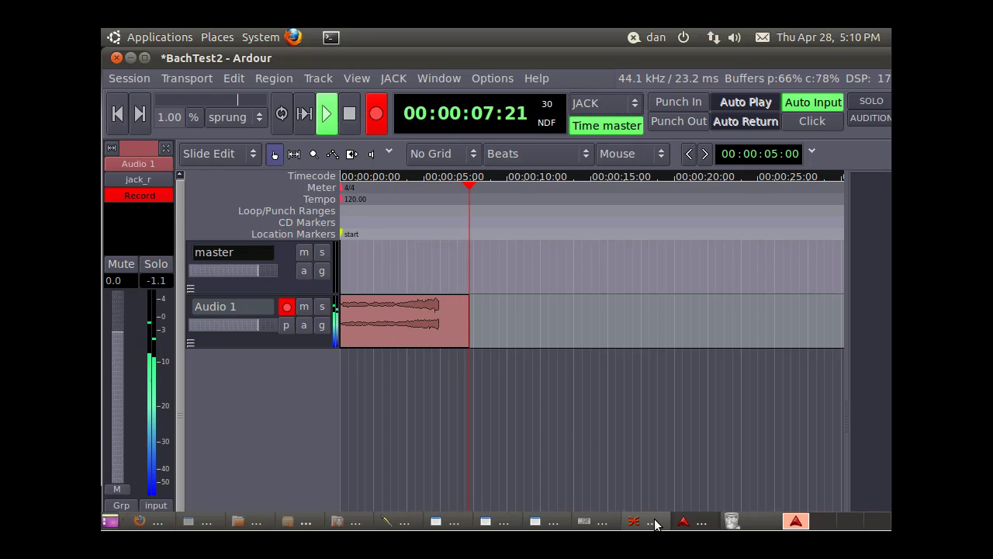
- Lower GVerb's tail level to -19.85 dB and early reflections to -18.6 dB, then stop recording
click(598, 525)
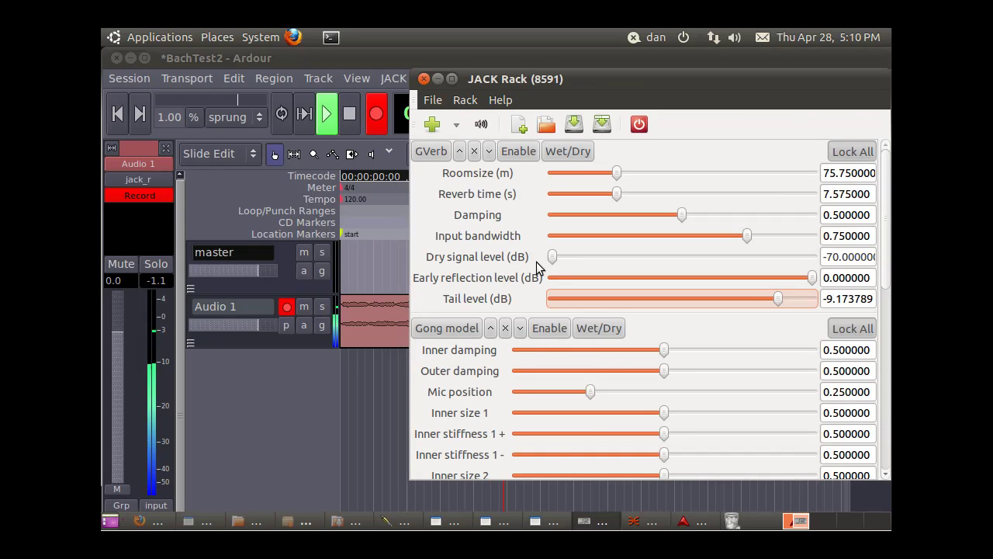
click(549, 331)
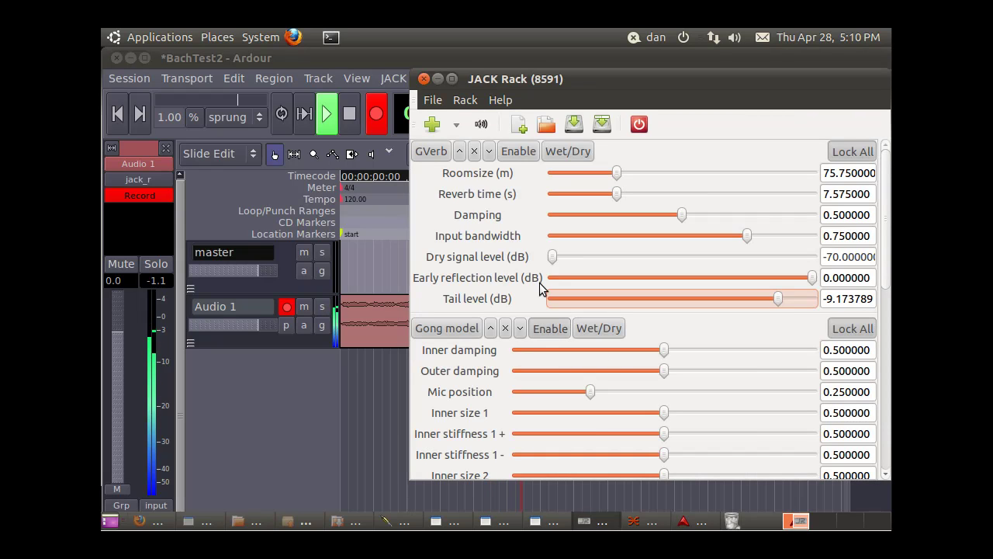
click(519, 153)
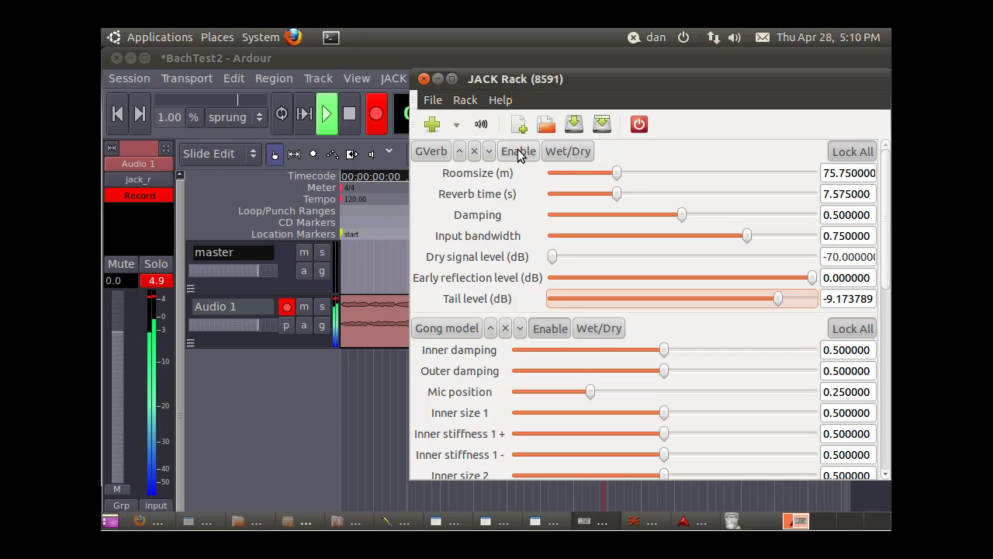
drag(775, 306, 737, 305)
drag(813, 277, 743, 280)
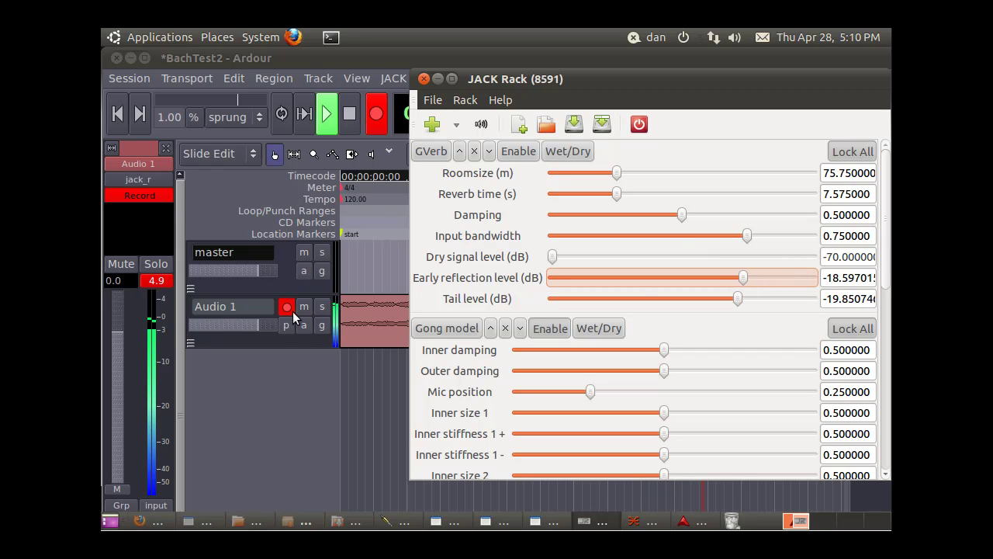
click(350, 113)
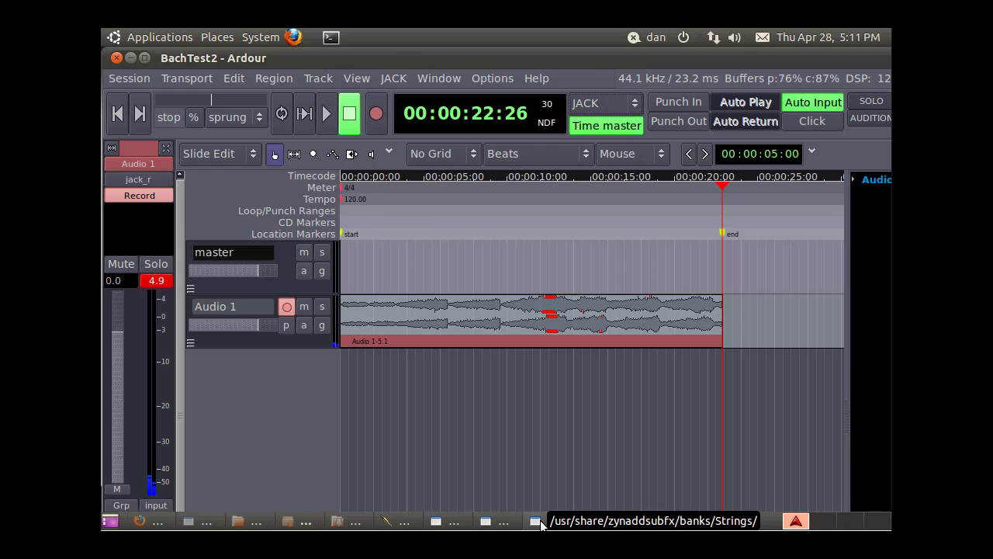
- Minimize ZynAddSubFX's Strings bank window and drag the M.Vol knob toward 59
click(540, 521)
click(503, 522)
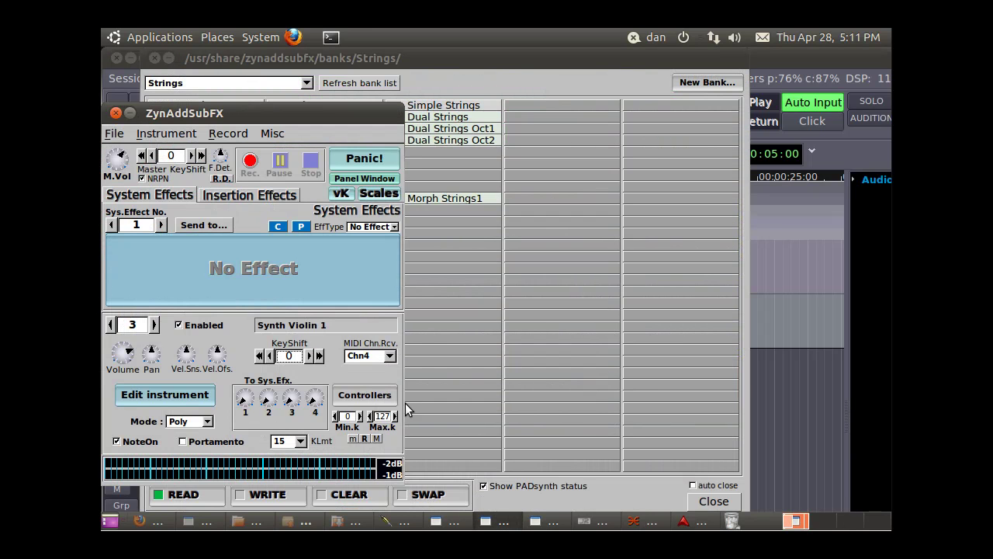
click(168, 57)
drag(272, 116, 367, 98)
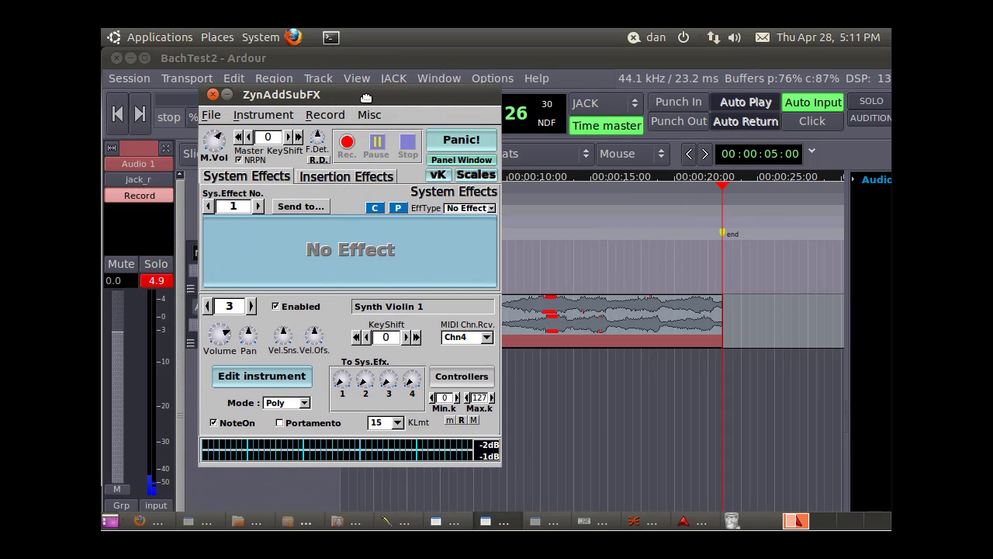
drag(220, 138, 209, 184)
- In MusE, move the song position to bar 2, then back to bar 1
click(542, 524)
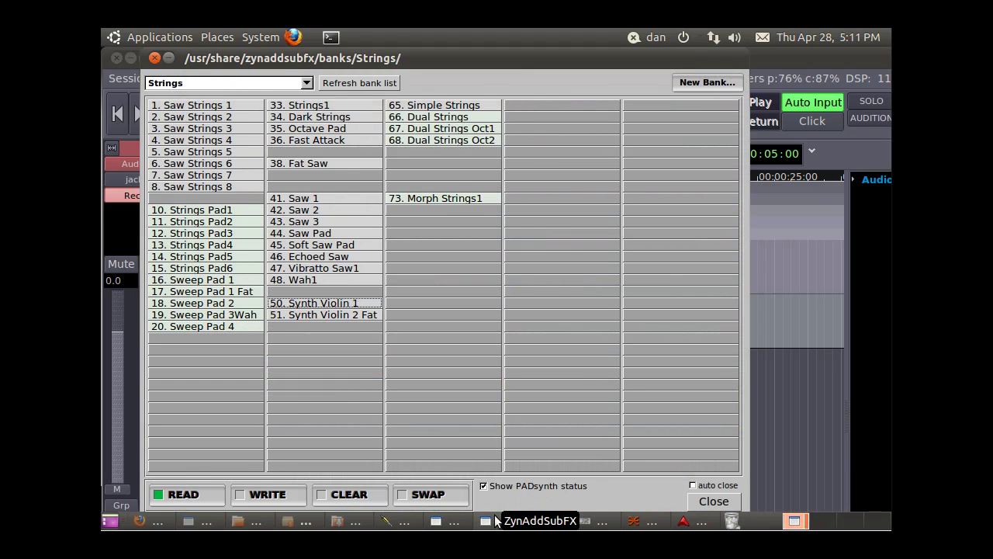
click(458, 525)
click(450, 524)
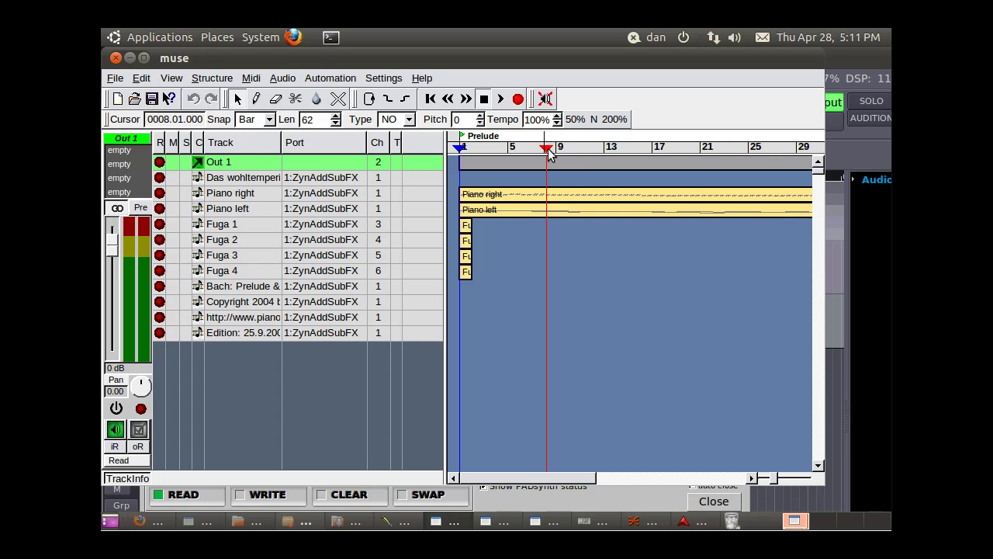
click(475, 149)
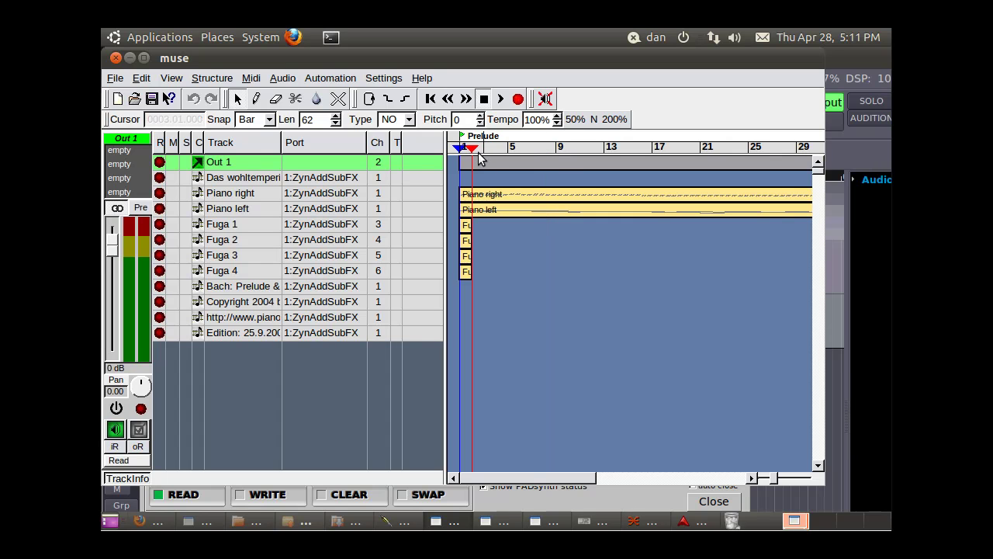
click(468, 152)
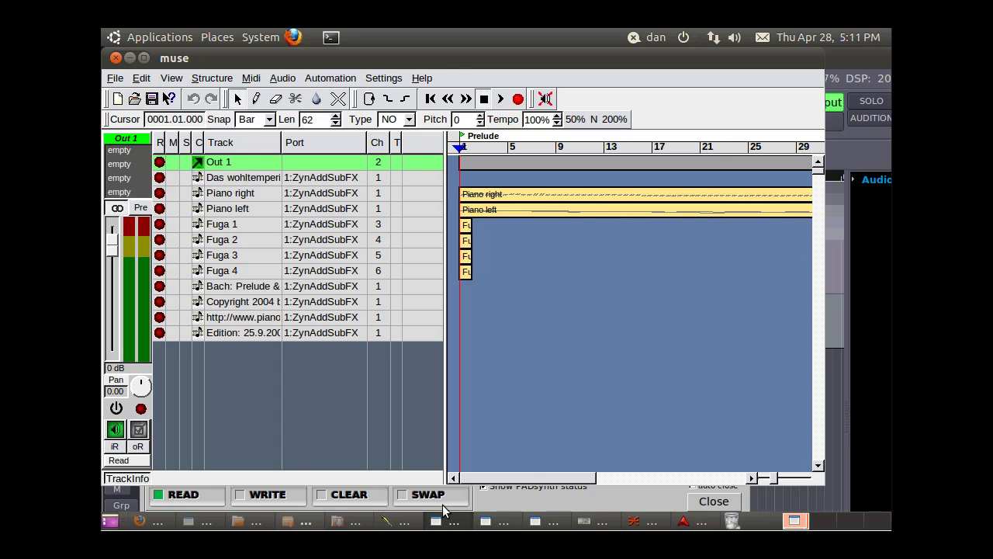
click(534, 522)
- Bring JACK Rack forward and review the GVerb and Gong model settings (0.5 each, mic position 0.25)
click(582, 524)
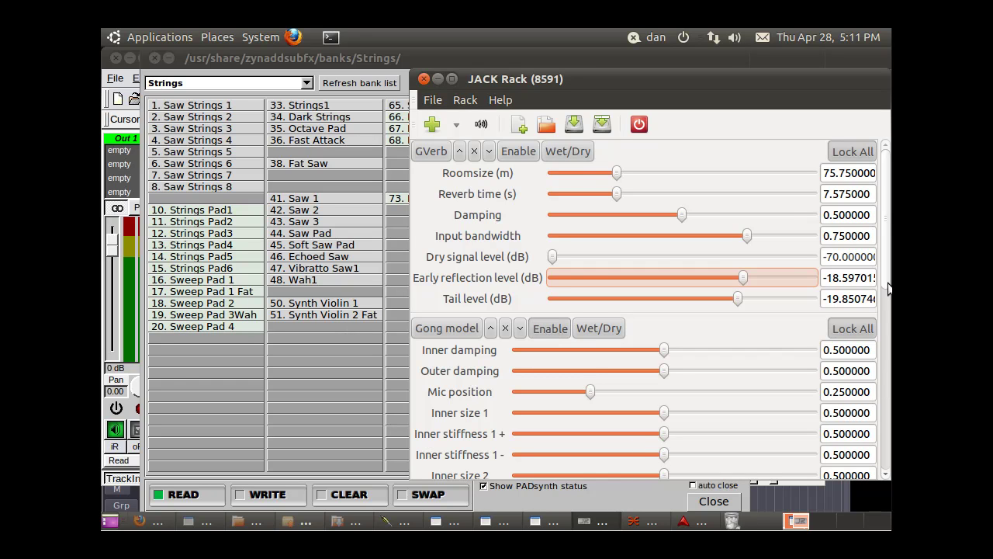
scroll(890, 288, down, 10)
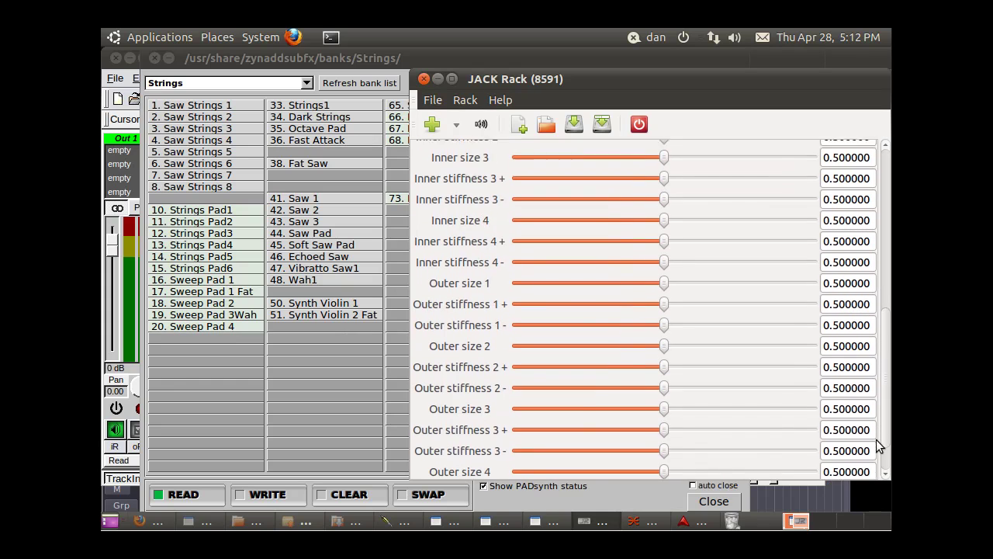
scroll(877, 446, down, 1)
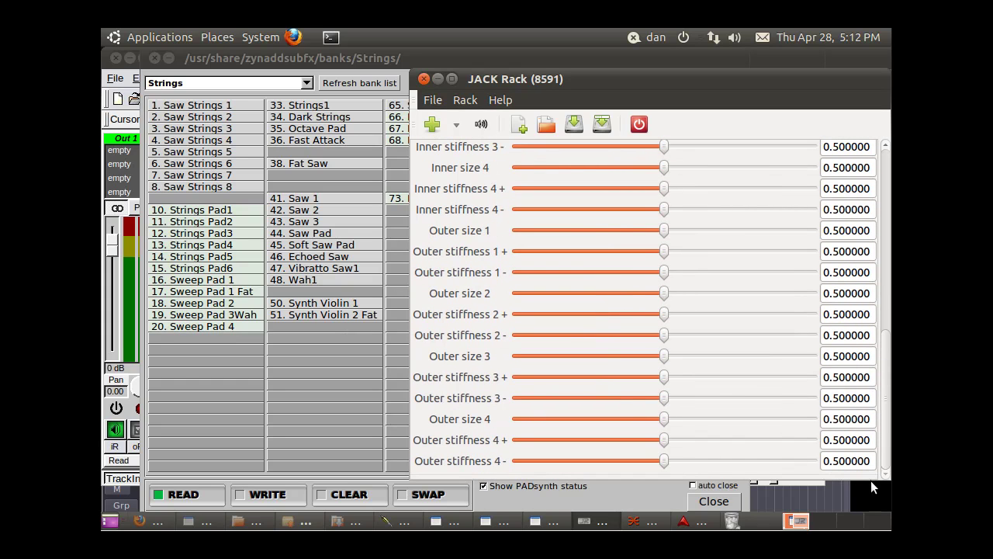
scroll(882, 429, up, 2)
drag(881, 429, 871, 261)
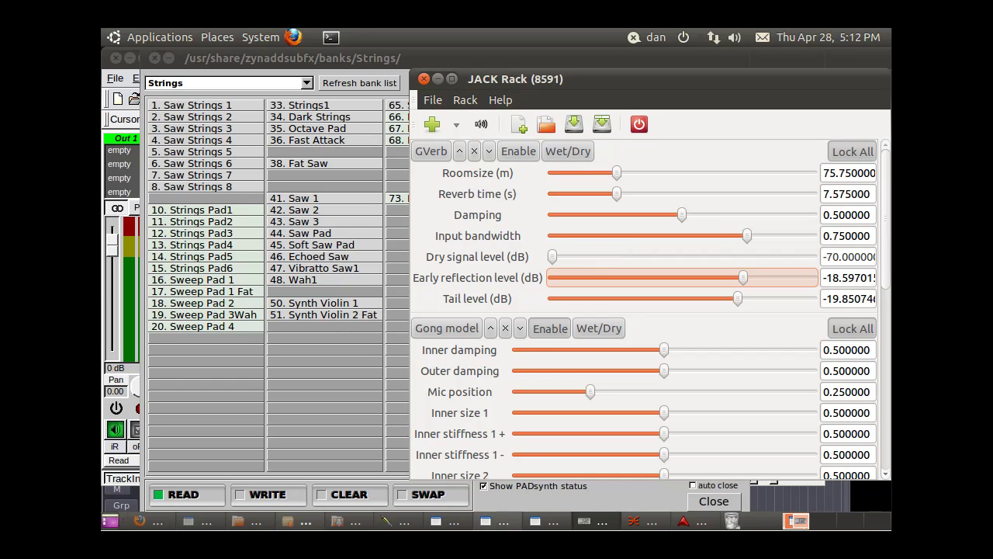
- Record a roughly 30-second take, Audio 1-6.1, onto Ardour's Audio 1 track
click(684, 521)
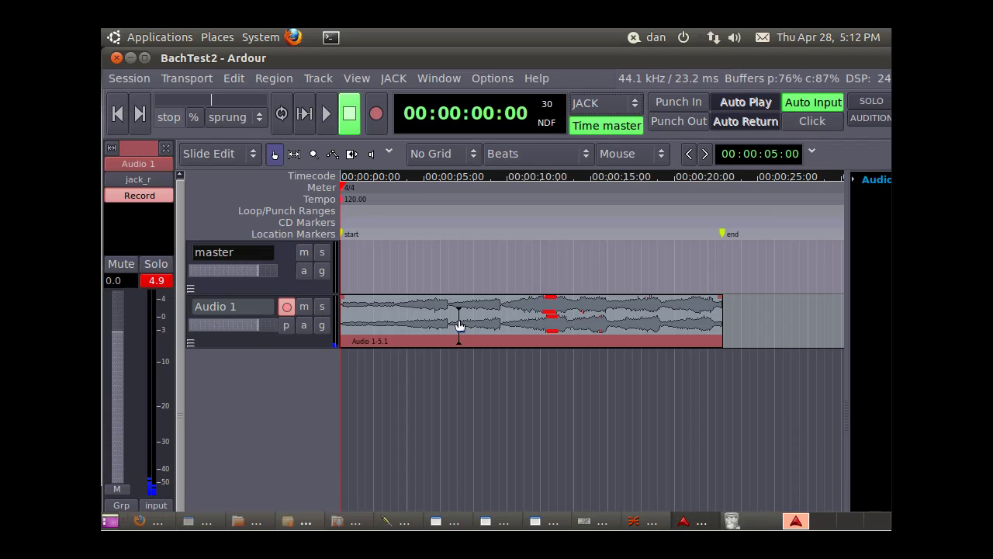
click(378, 122)
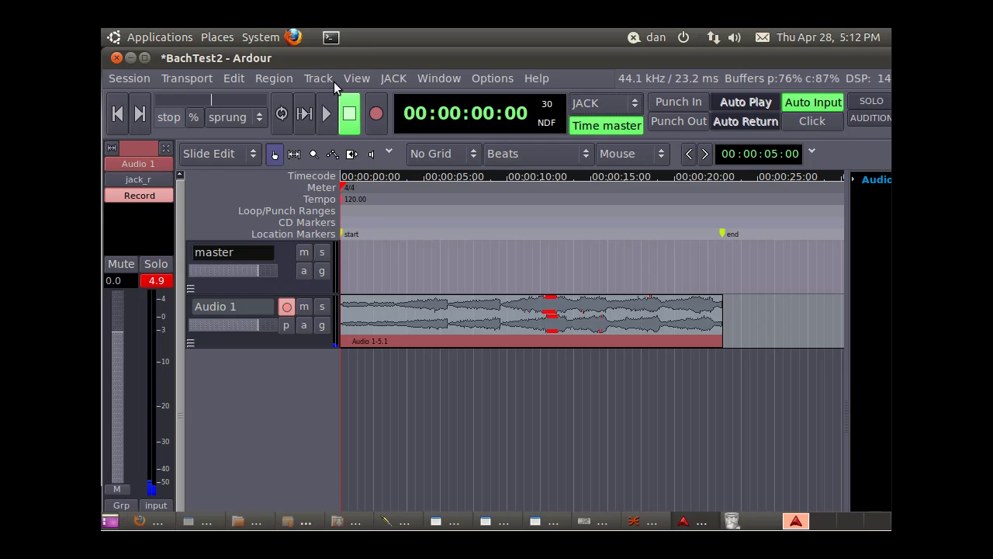
click(327, 116)
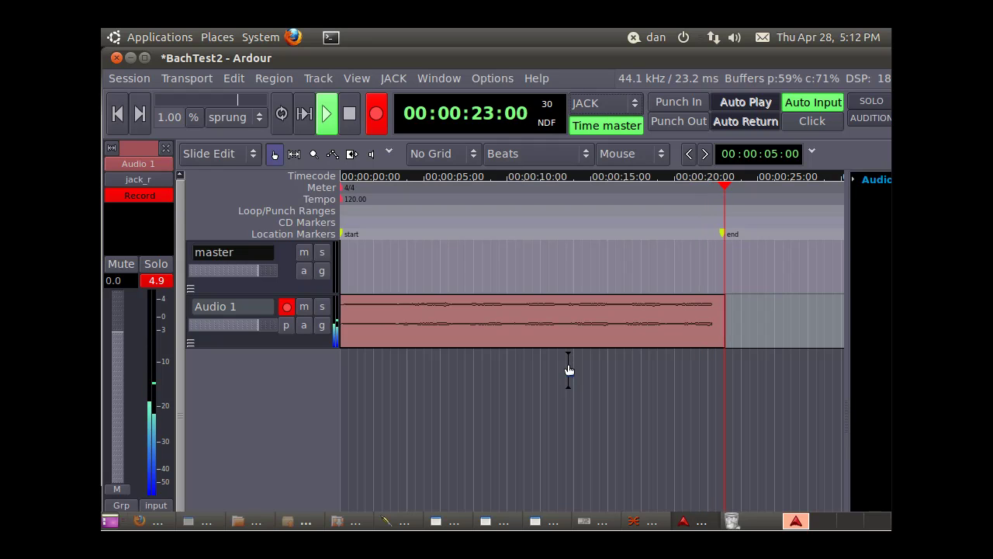
click(350, 114)
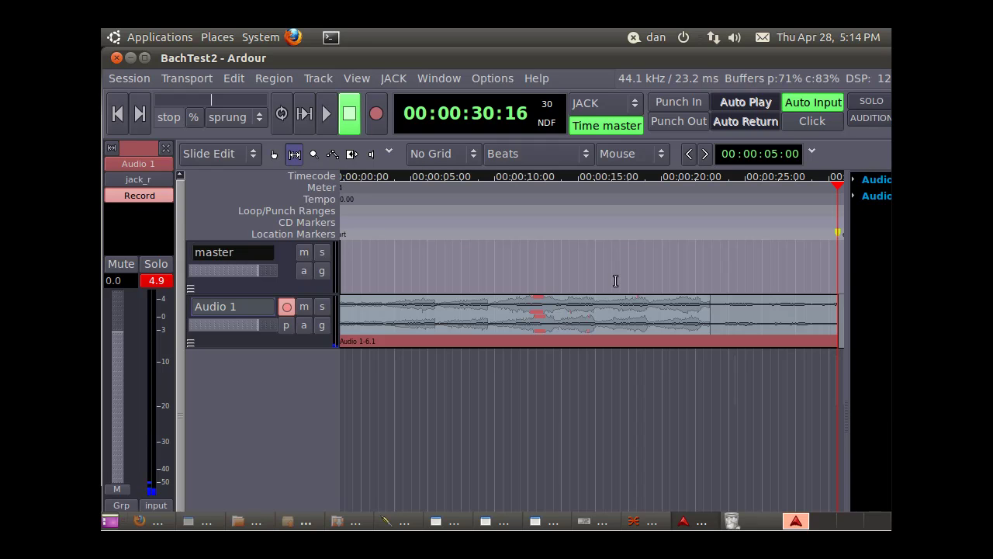
- Select the Audio 1 range from the session start to 00:00:30:16
drag(839, 320, 783, 346)
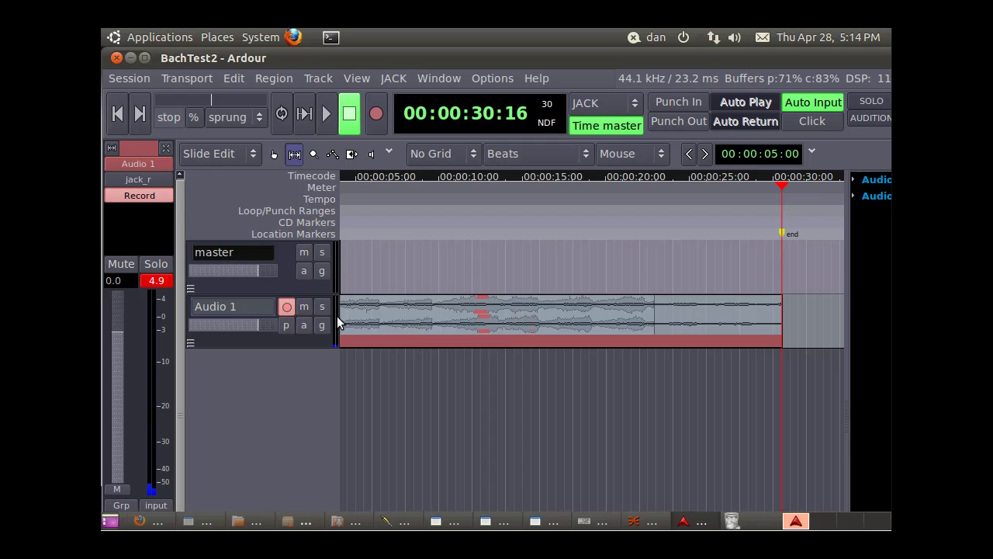
click(258, 341)
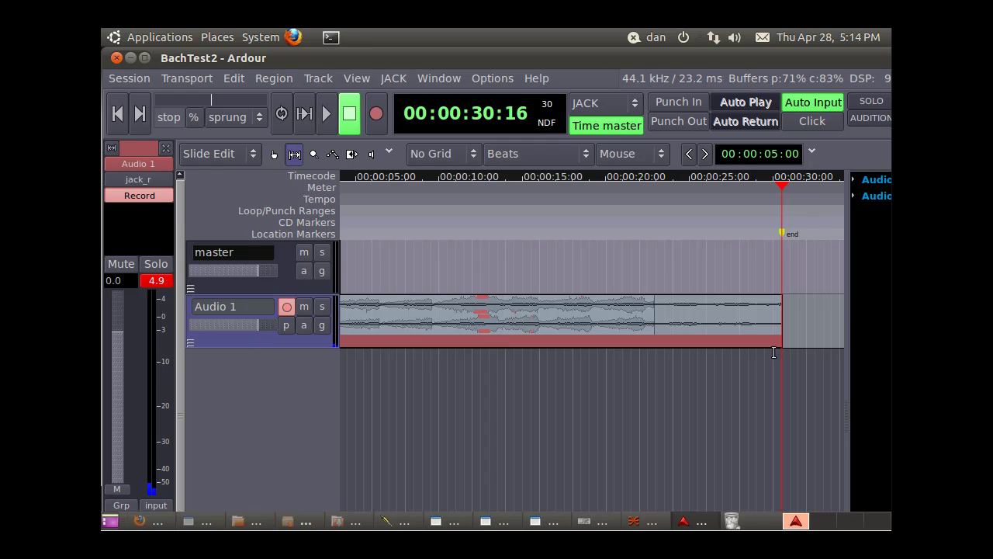
drag(782, 321, 299, 313)
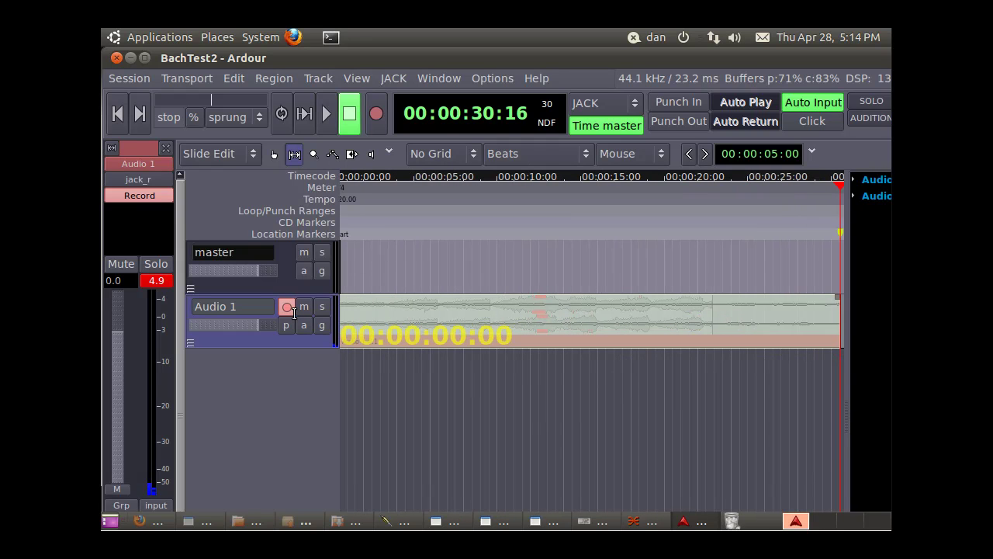
drag(294, 317, 296, 318)
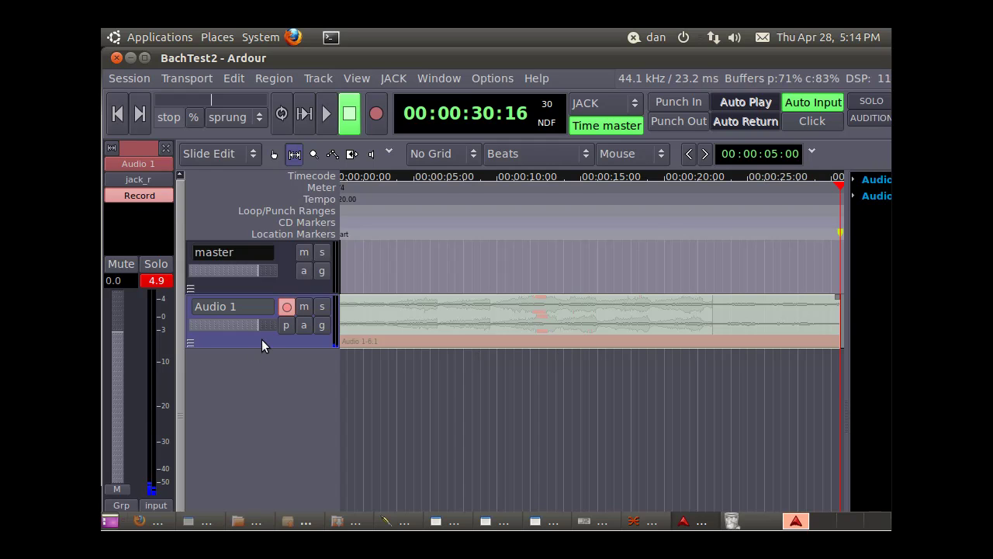
- With the range tool active, start an export of the selected range to an audio file
click(294, 154)
click(129, 79)
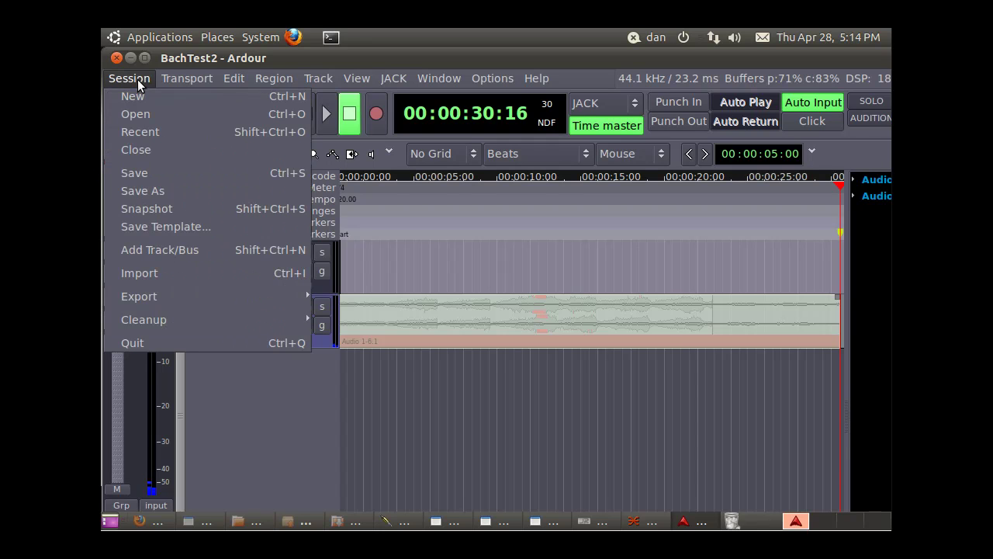
mouse_move(161, 303)
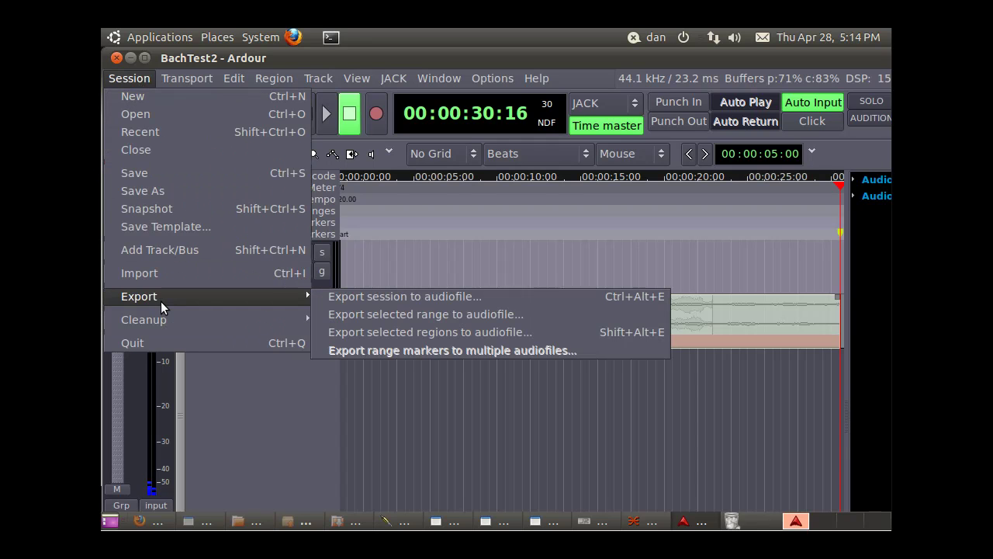
click(385, 318)
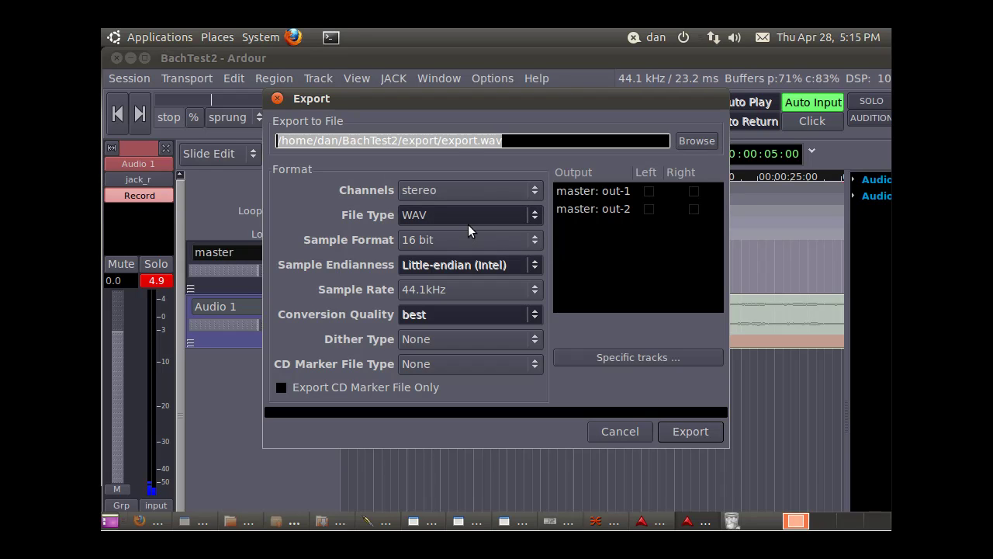
- Name the export export2.wav and route master out-1 to Left and out-2 to Right
click(482, 141)
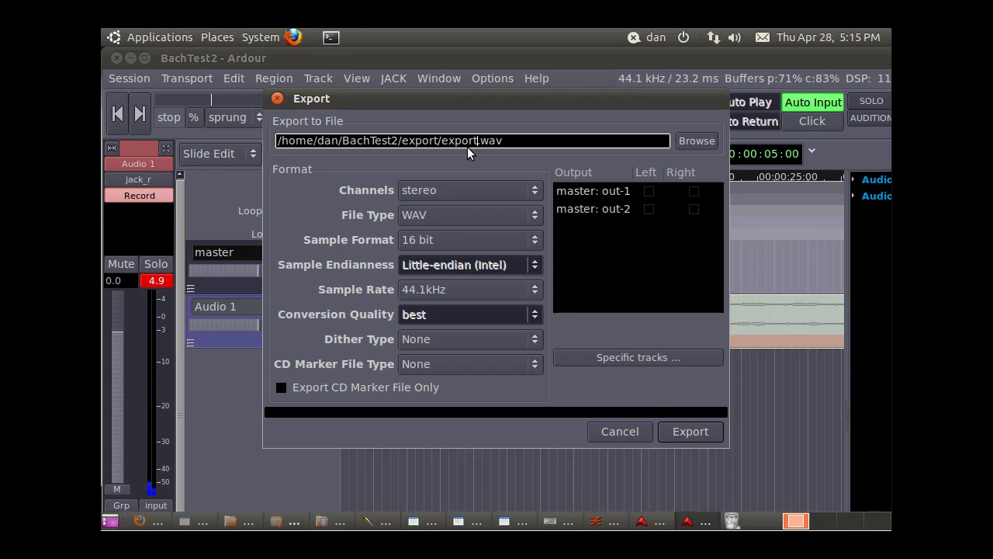
text(2)
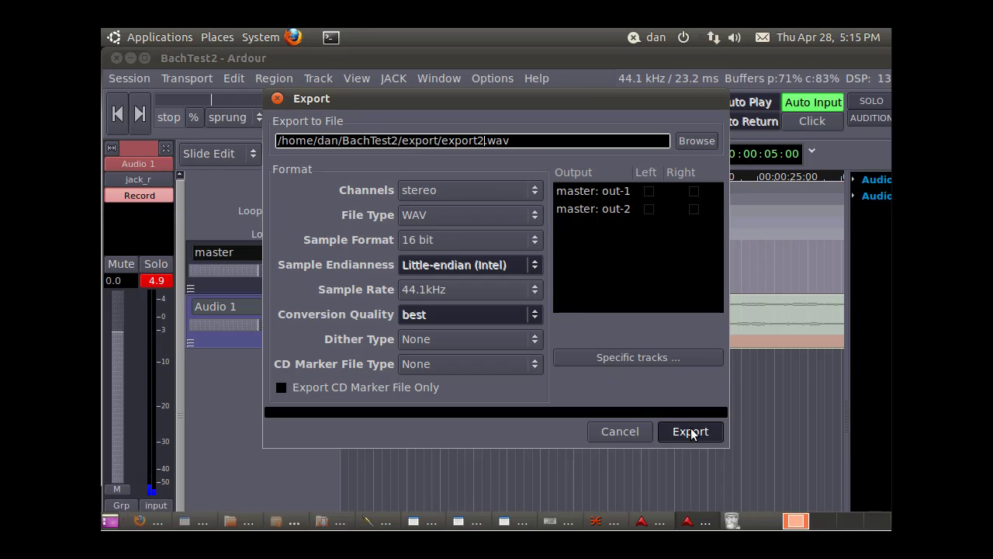
click(648, 191)
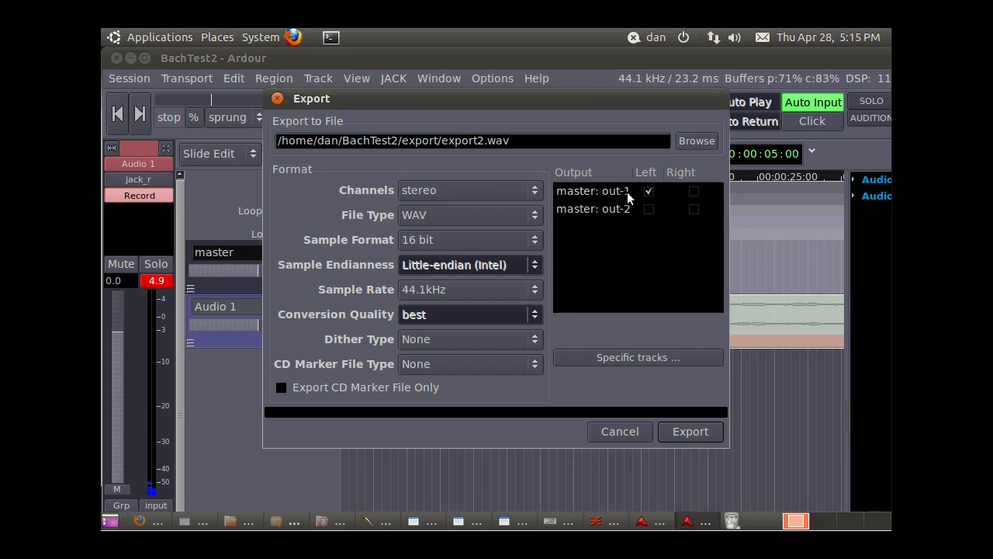
click(693, 208)
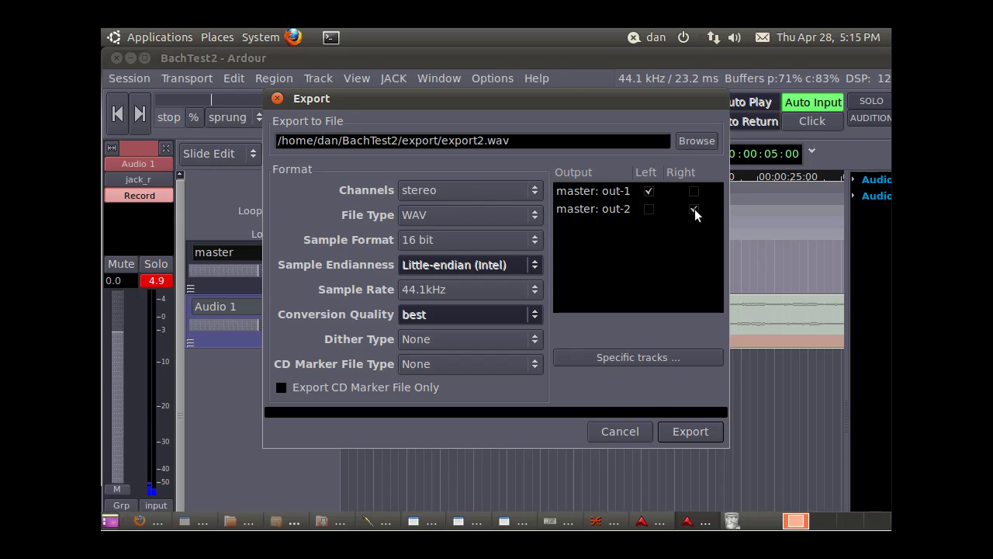
- Export to export2.wav and dismiss the donation prompt with 'Ask about this the next time I export'
click(694, 436)
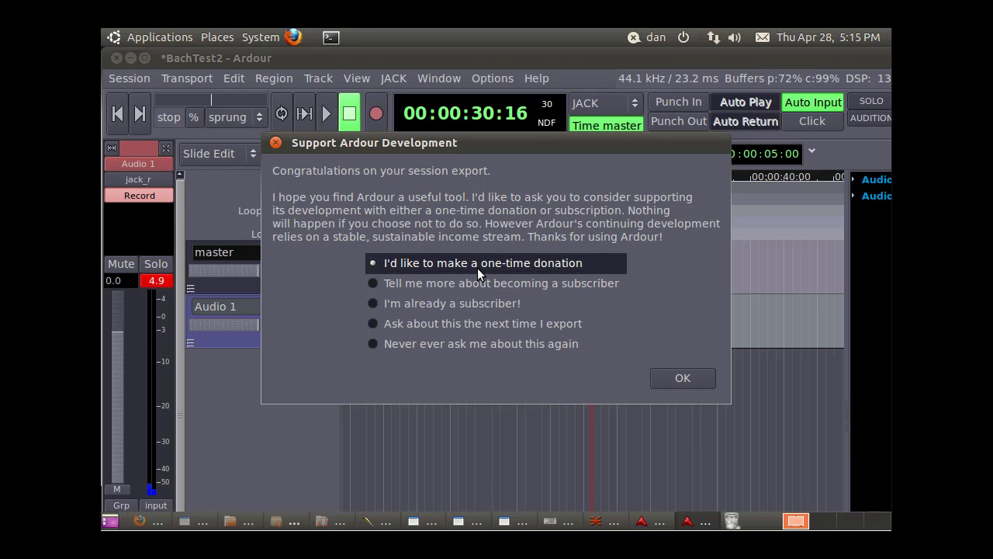
click(375, 323)
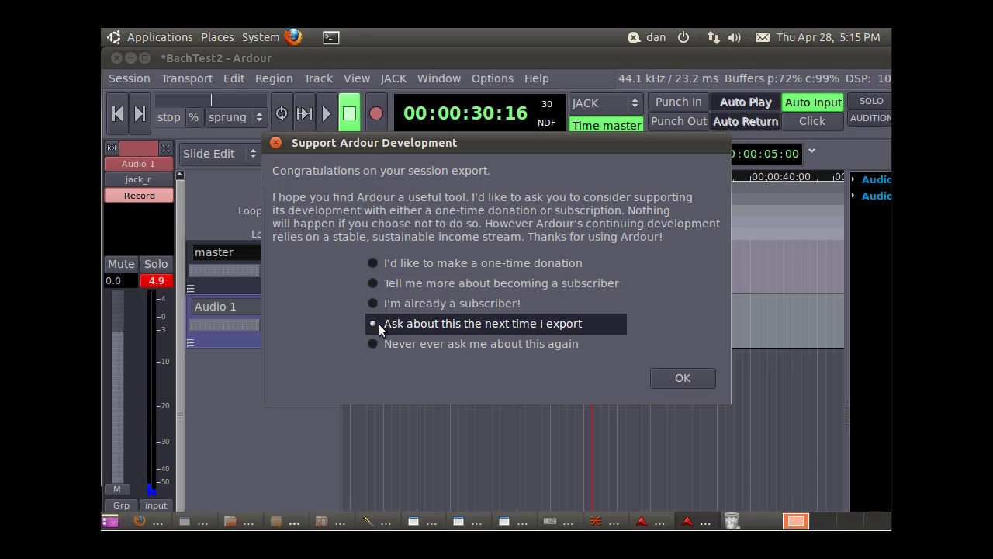
click(680, 378)
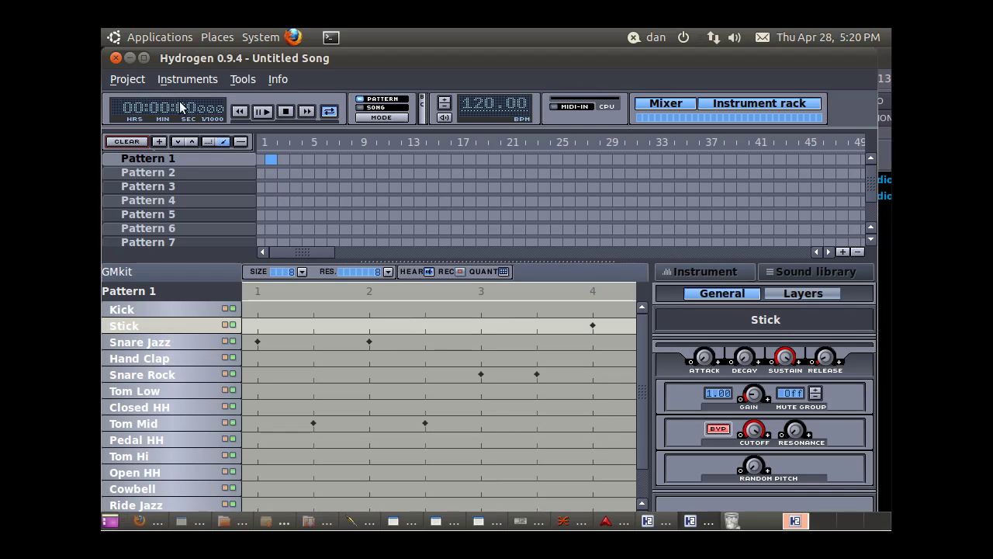
- Browse the Applications menu's Sound & Video entries, then close it to return to Hydrogen's Pattern 1
click(158, 38)
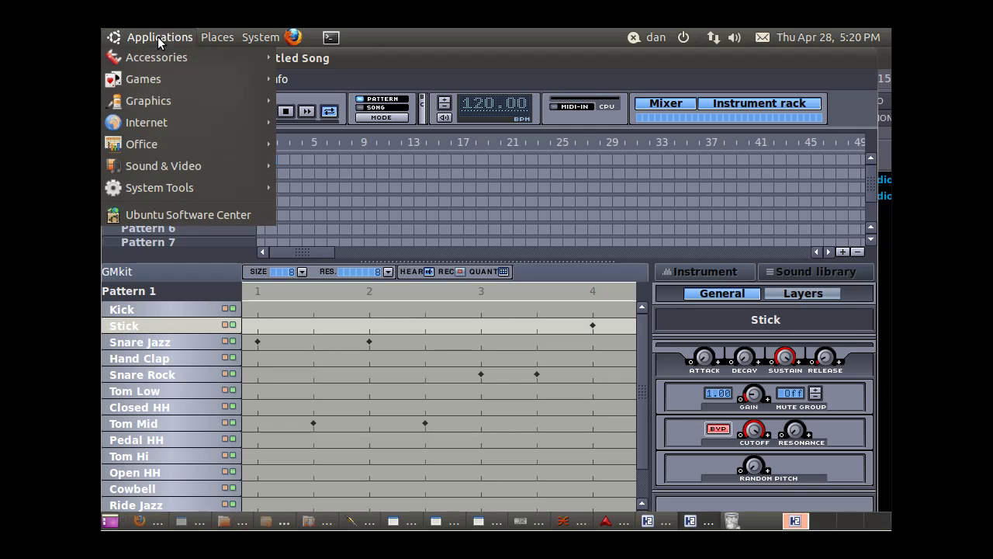
mouse_move(175, 172)
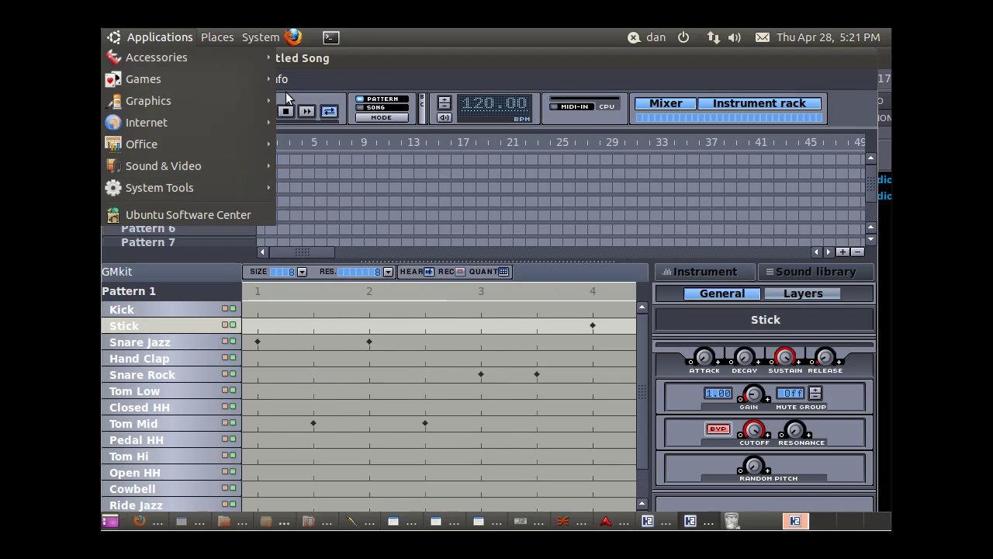
click(391, 38)
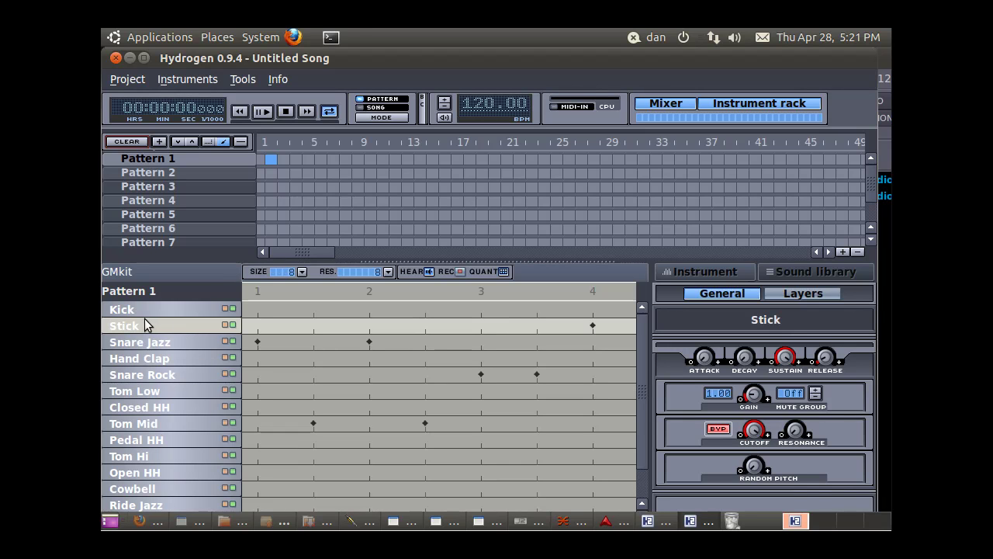
- Audition the tom and hi-hat sounds, then add a Pedal HH hit on beat 2
click(141, 390)
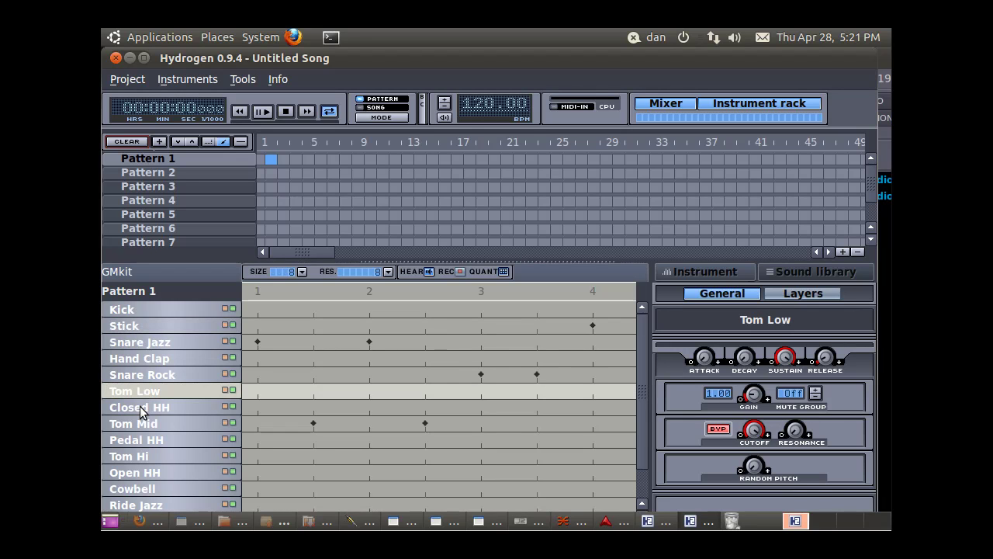
click(140, 406)
click(138, 425)
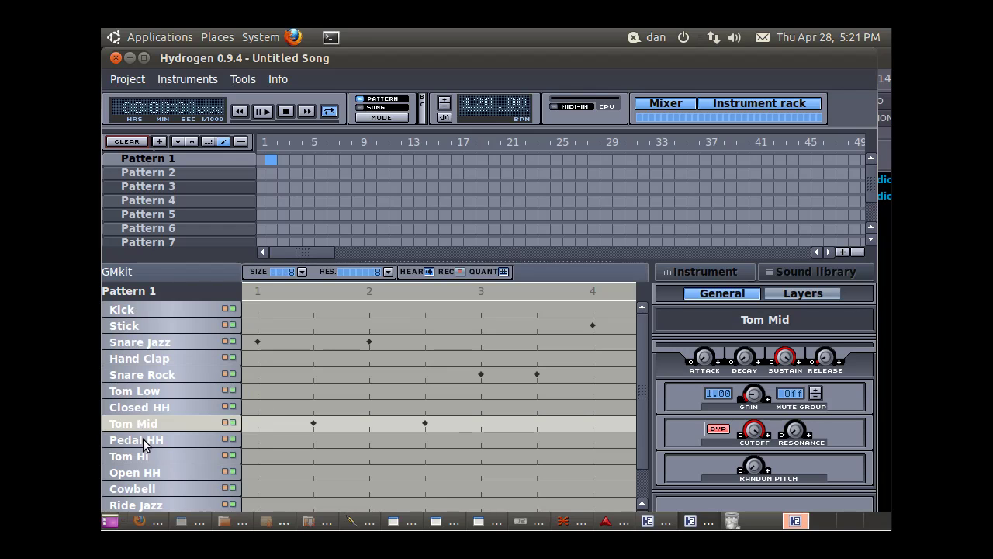
click(143, 438)
click(142, 458)
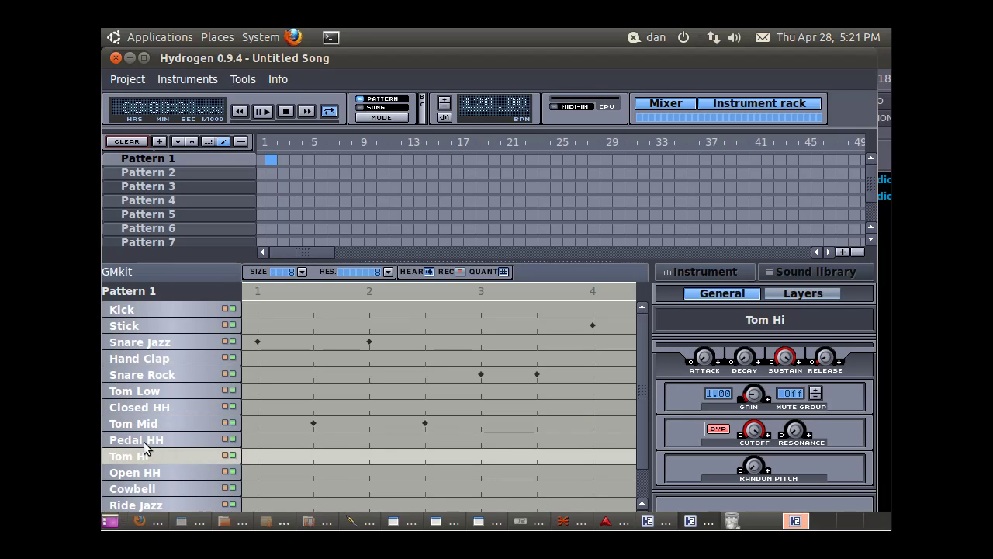
click(144, 440)
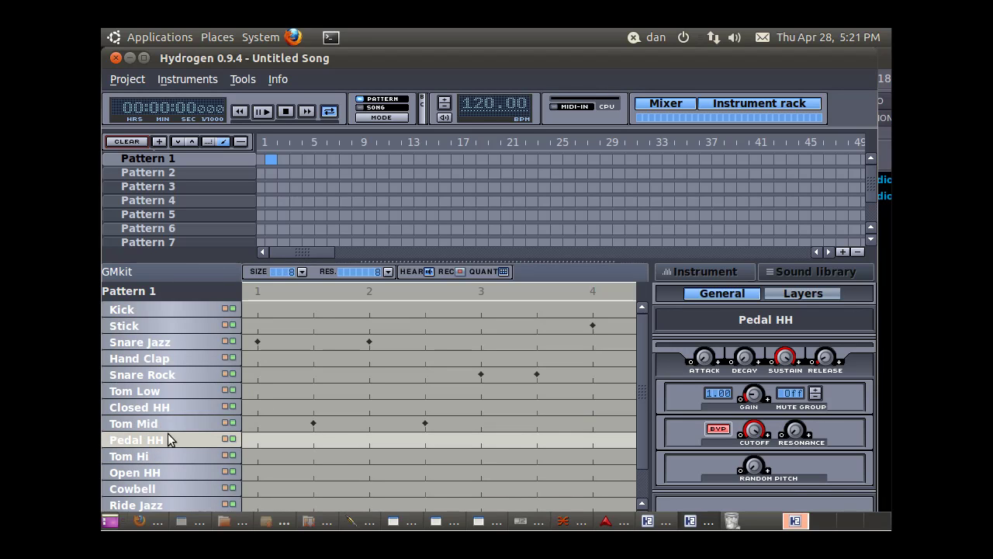
click(369, 443)
- Audition the Snare Jazz, Hand Clap, Stick and Kick sounds, then drag within the pattern grid
click(146, 341)
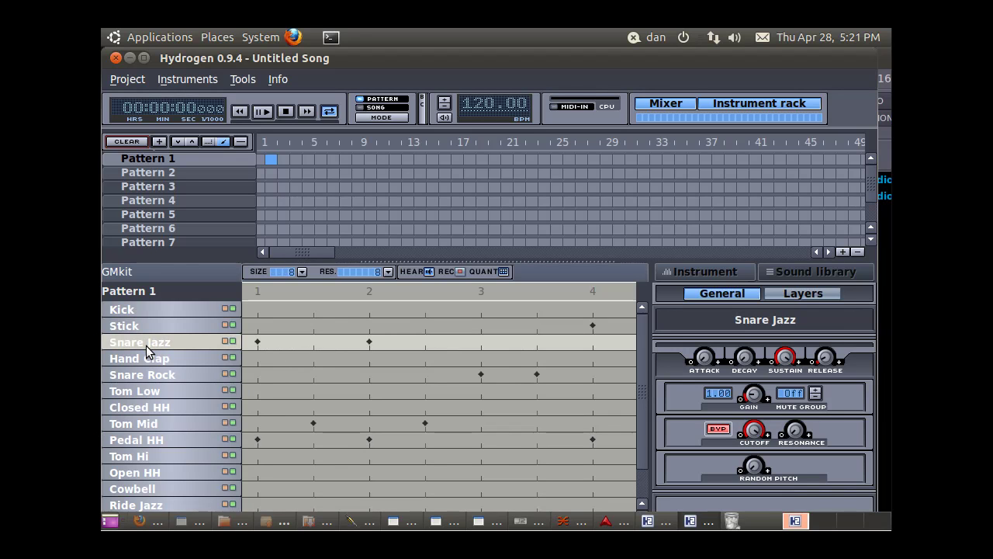
click(149, 362)
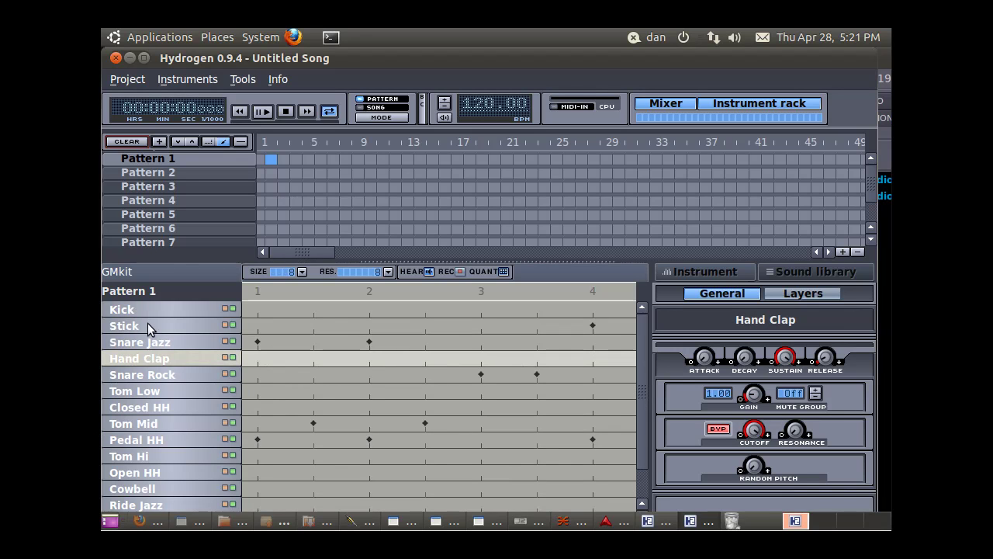
click(146, 327)
click(143, 311)
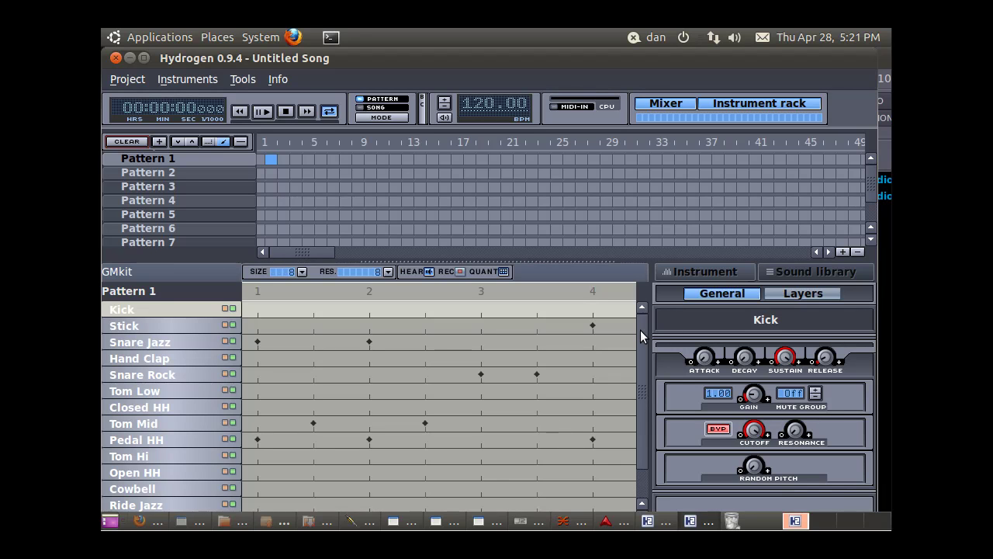
drag(640, 330, 647, 289)
click(263, 112)
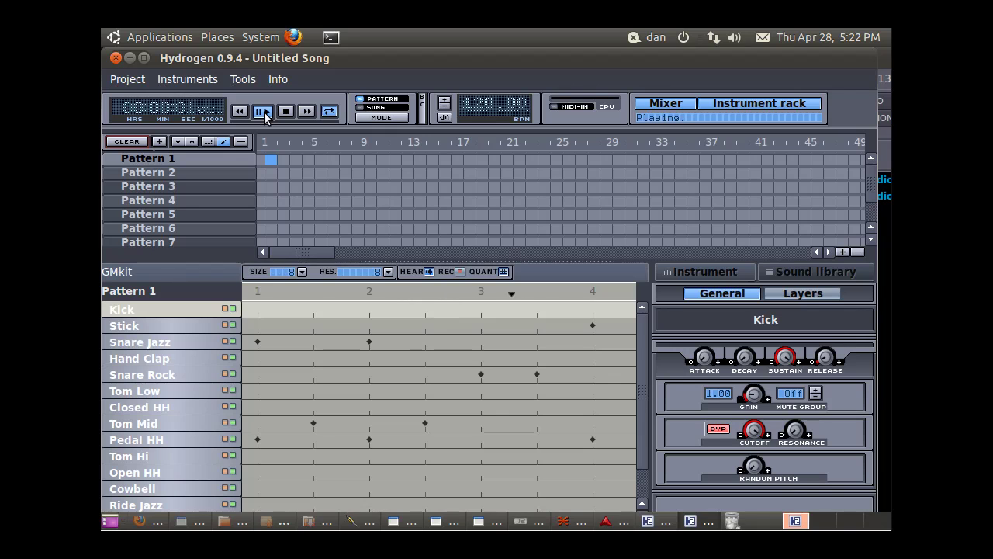
click(287, 111)
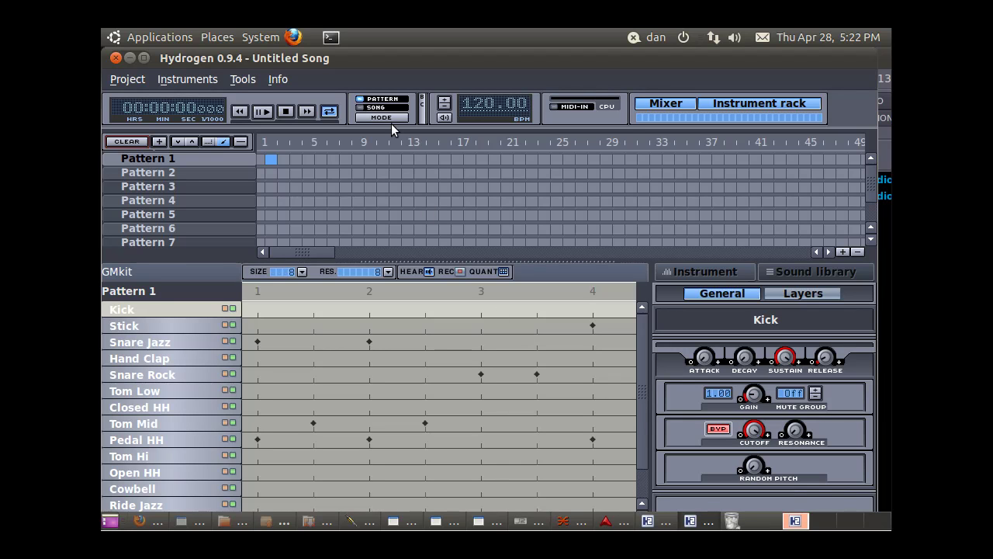
- Place Pattern 2 at bar 2 after Pattern 1 in the song editor, then open empty Pattern 2
click(281, 172)
click(194, 174)
click(194, 185)
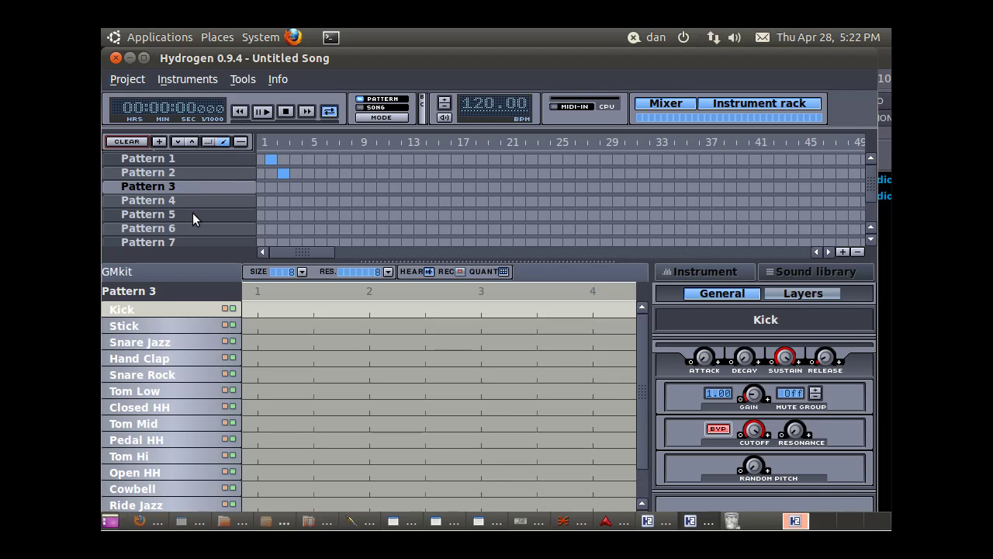
click(189, 173)
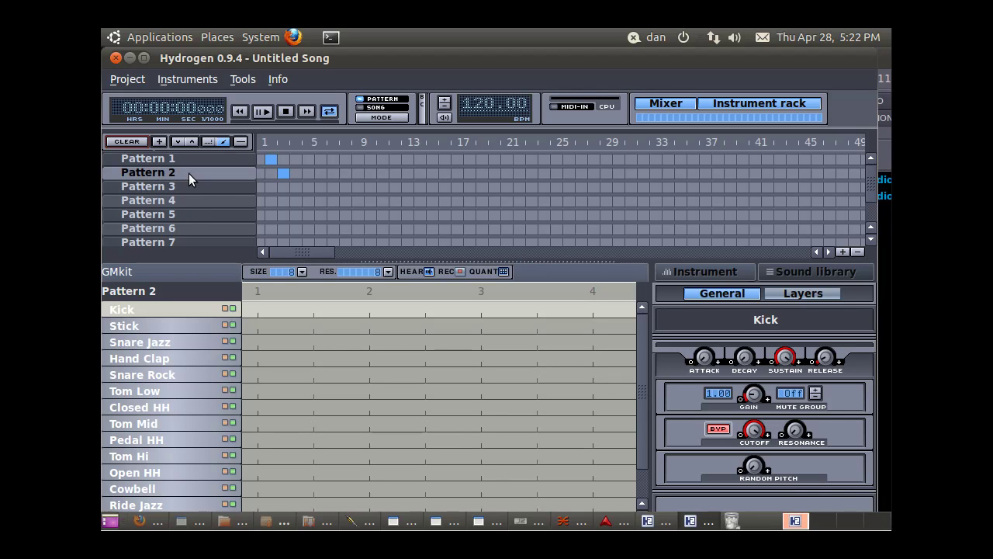
click(285, 175)
click(204, 161)
click(281, 168)
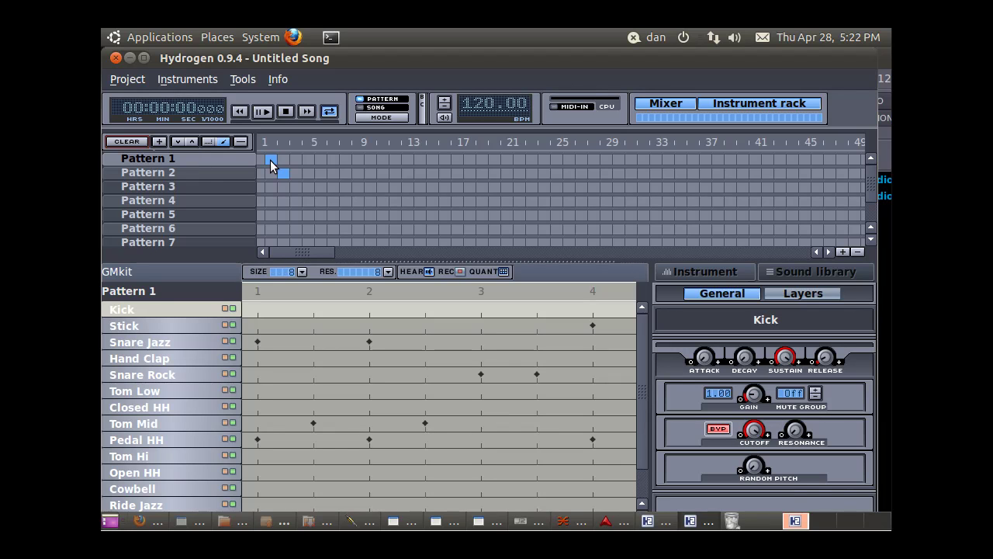
click(188, 173)
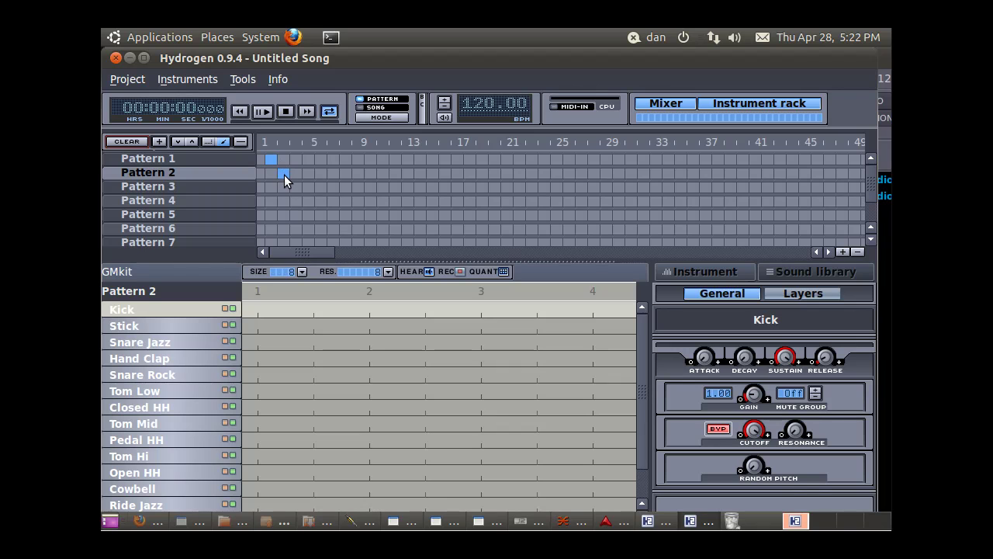